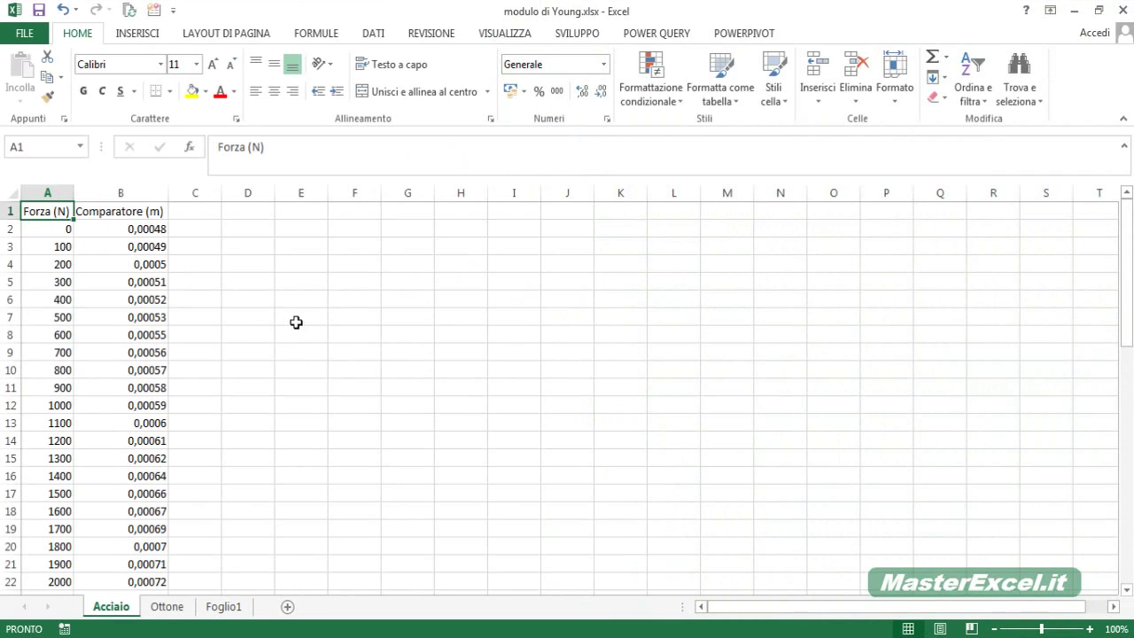
Return from Ottone to the Acciaio sheet and step through the Forza (N) and Comparatore (m) values
left_click(161, 610)
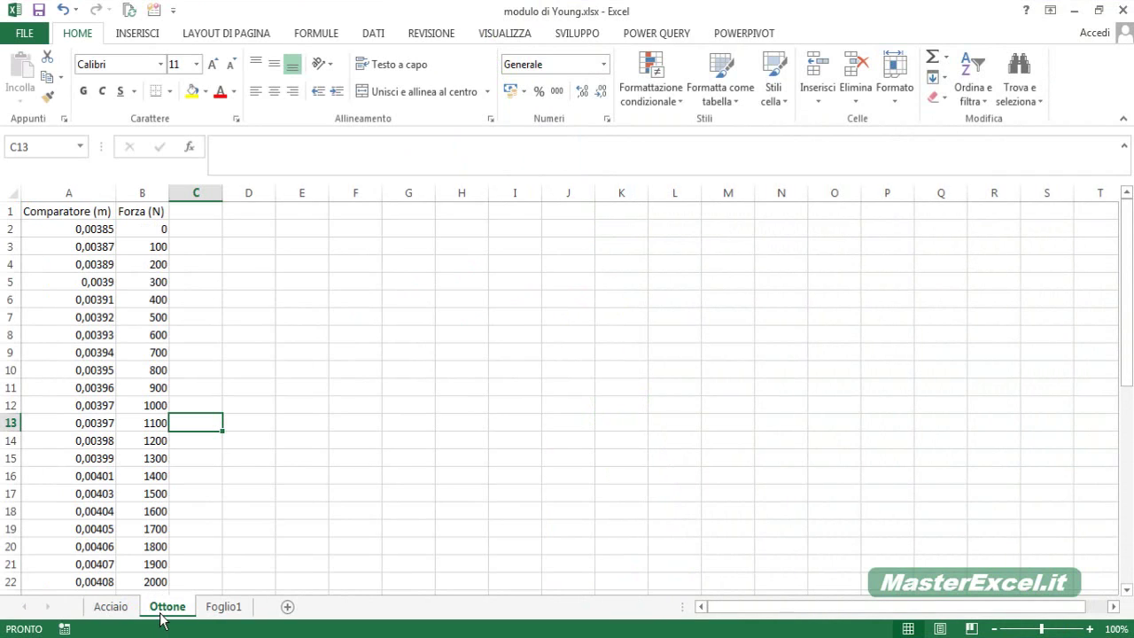
left_click(121, 613)
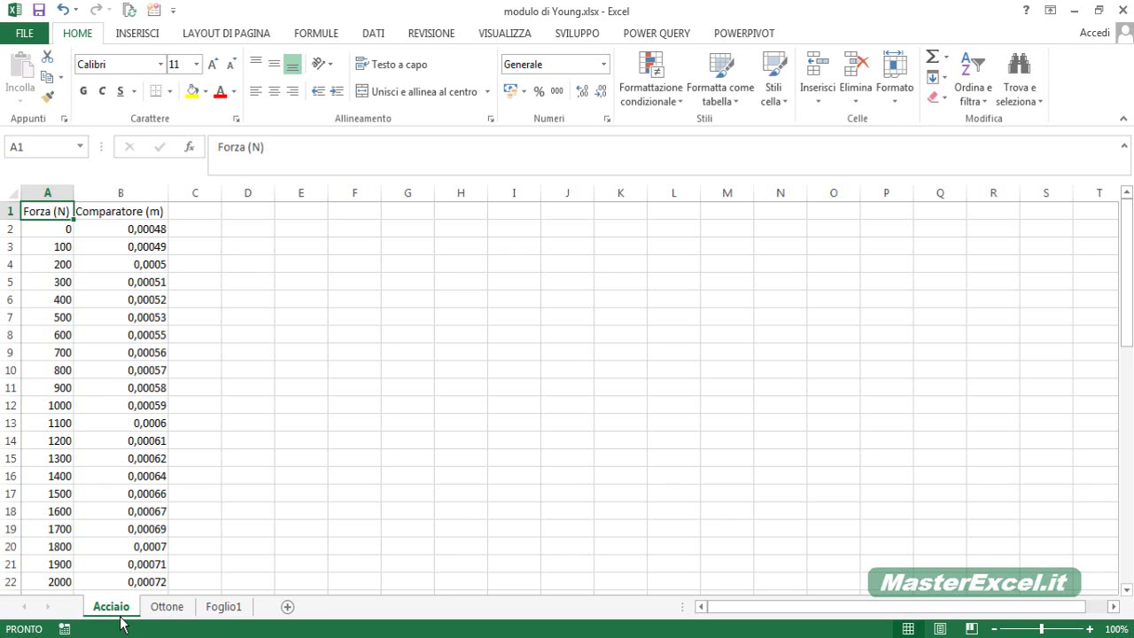
key("Down")
key("Down")
key("Down")
key("Down")
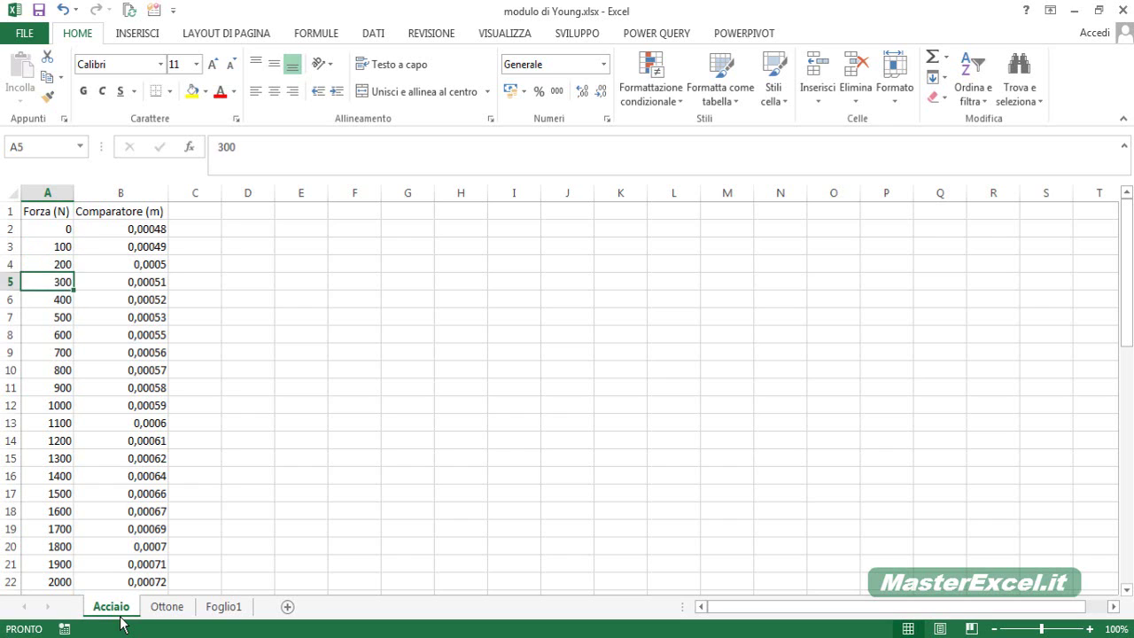
key("Down")
key("Down")
key("Down")
key("Down")
key("Down")
key("Down")
key("Down")
key("Down")
key("Down")
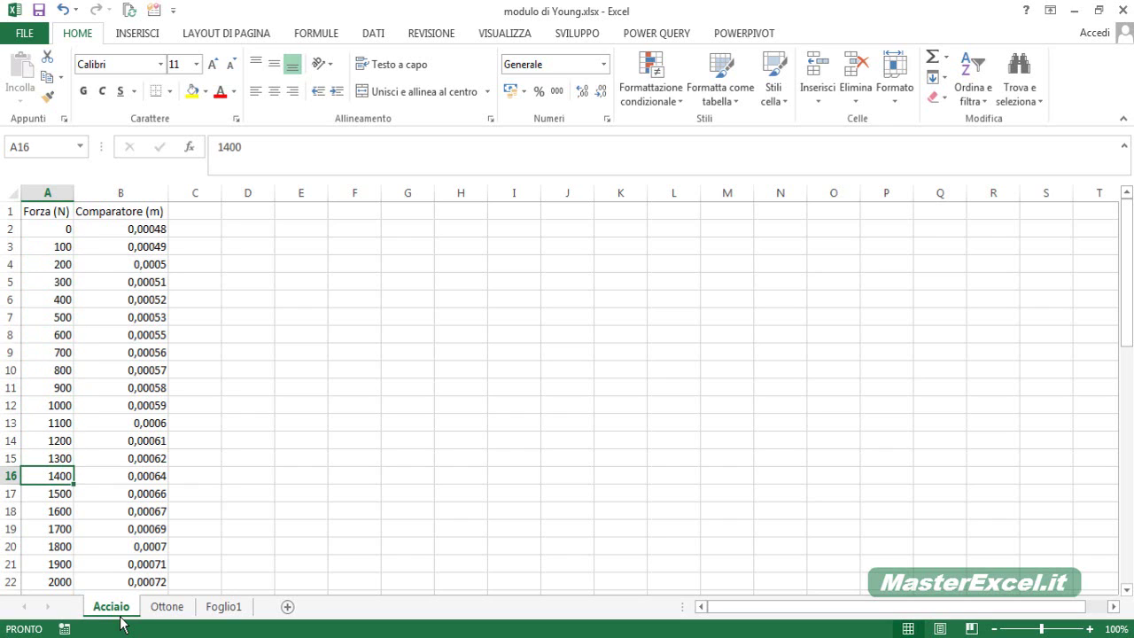
left_click(133, 235)
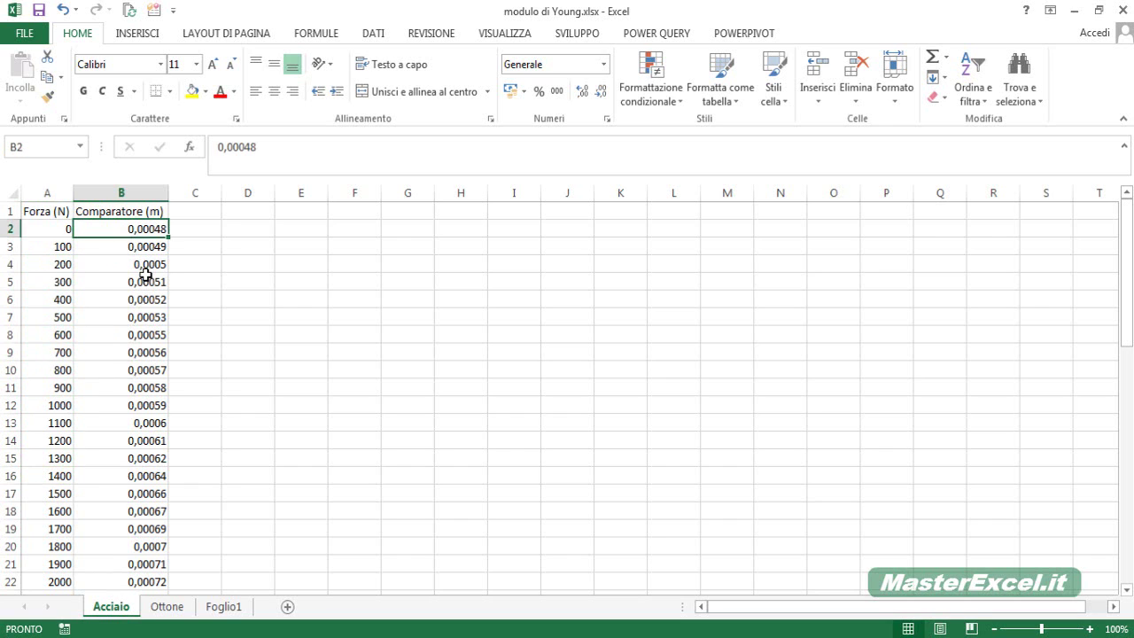
key("Down")
key("Down")
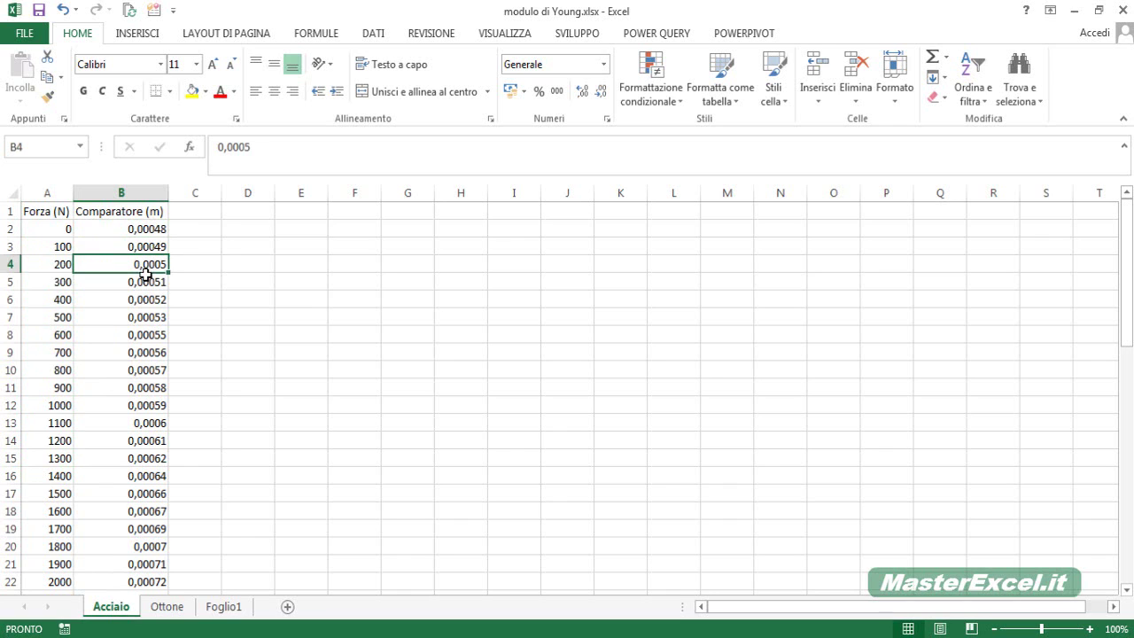
key("Down")
key("Down")
key("Down")
key("Down")
key("Down")
key("Down")
key("Down")
key("Down")
key("Down")
key("Down")
key("Down")
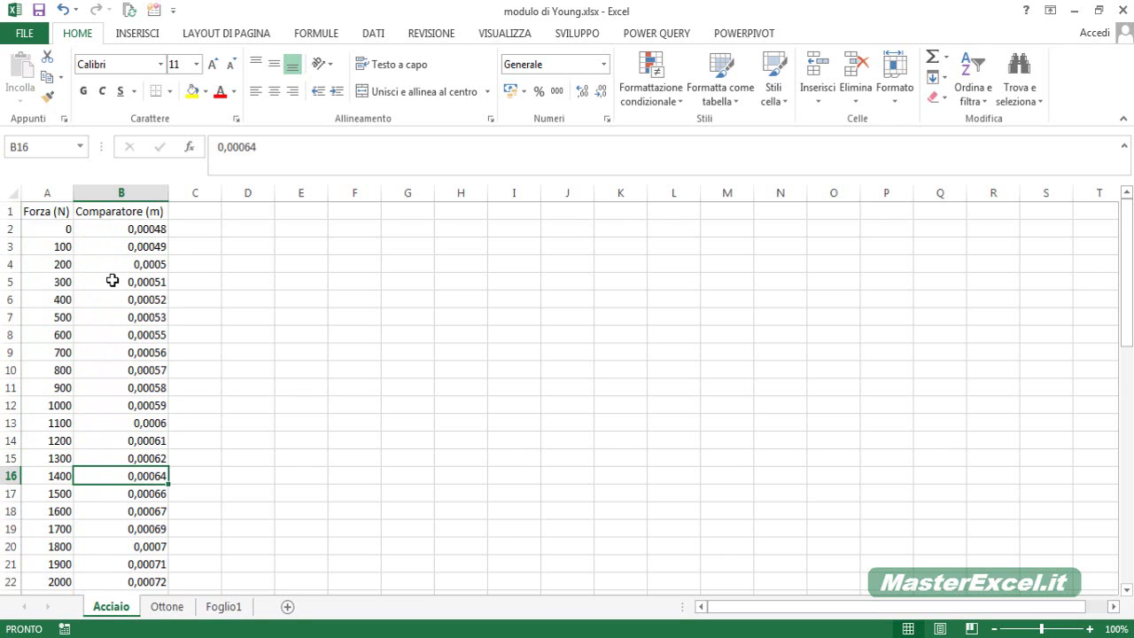
Jump back to cell A1 and bring the top of the Acciaio data into view
scroll(112, 280, "down", 9)
key("ctrl+Home")
scroll(69, 258, "down", 4)
scroll(69, 258, "down", 14)
scroll(69, 258, "down", 4)
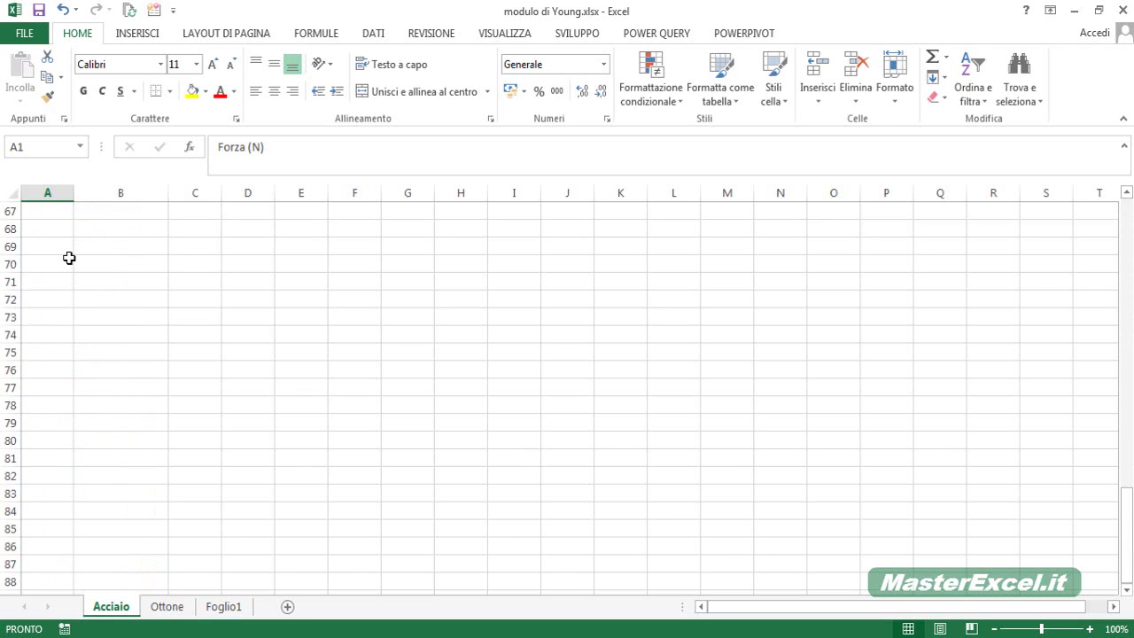
scroll(69, 258, "up", 7)
scroll(67, 255, "up", 13)
scroll(68, 255, "up", 2)
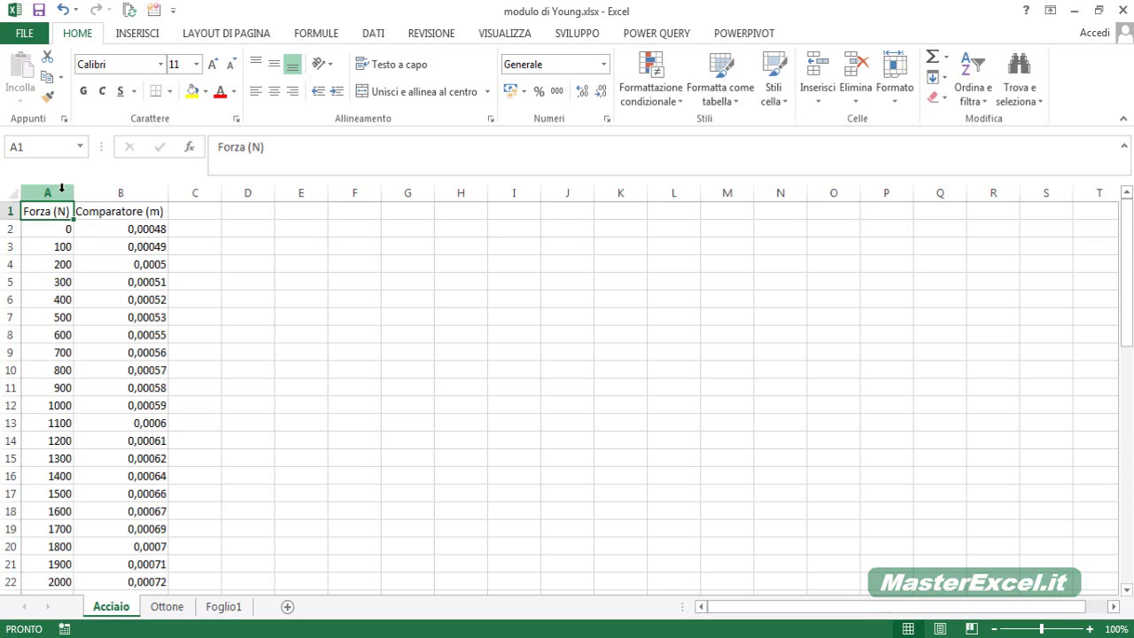
Select columns A:B and insert a Dispersione scatter chart of the Acciaio data beside them
left_click_drag(62, 187, 115, 190)
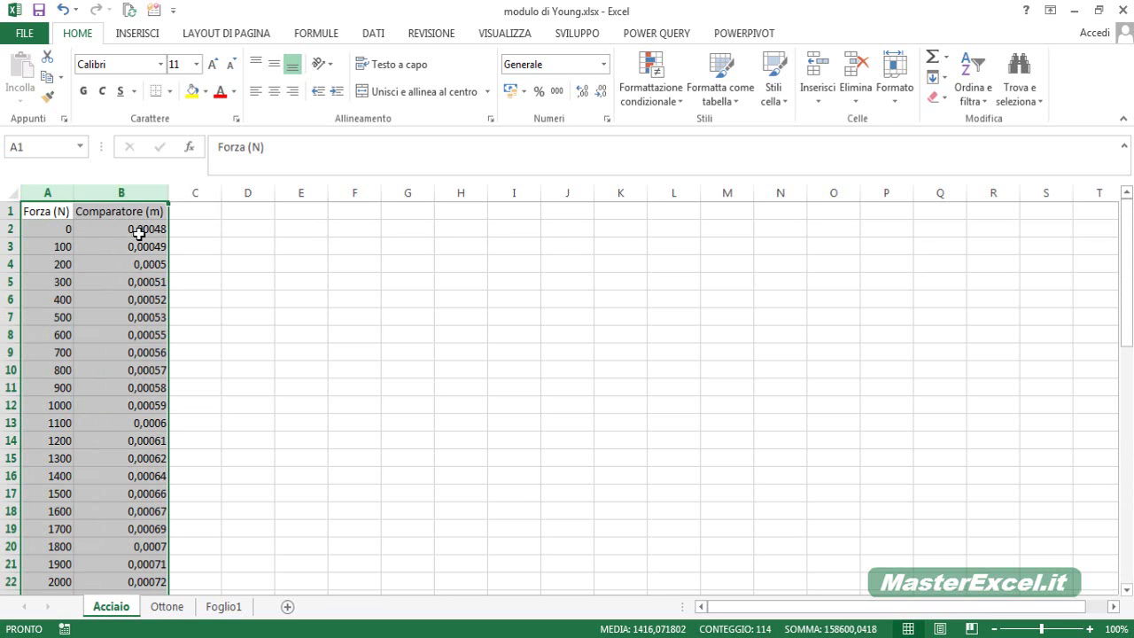
scroll(116, 306, "down", 9)
scroll(115, 321, "down", 11)
scroll(114, 323, "up", 2)
scroll(116, 324, "up", 19)
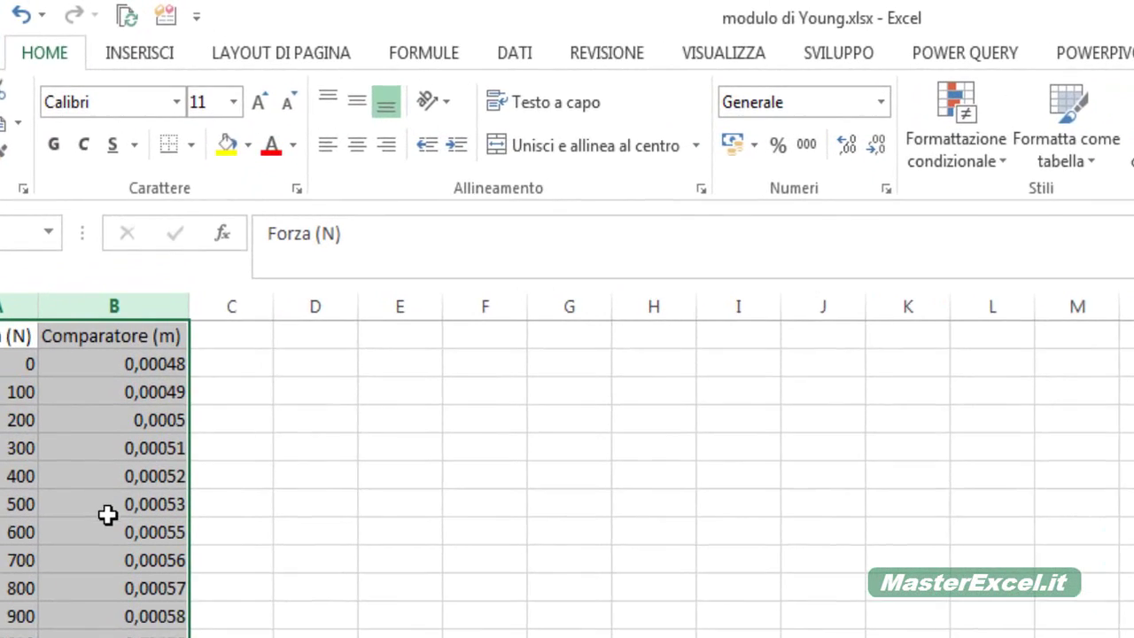
left_click(157, 55)
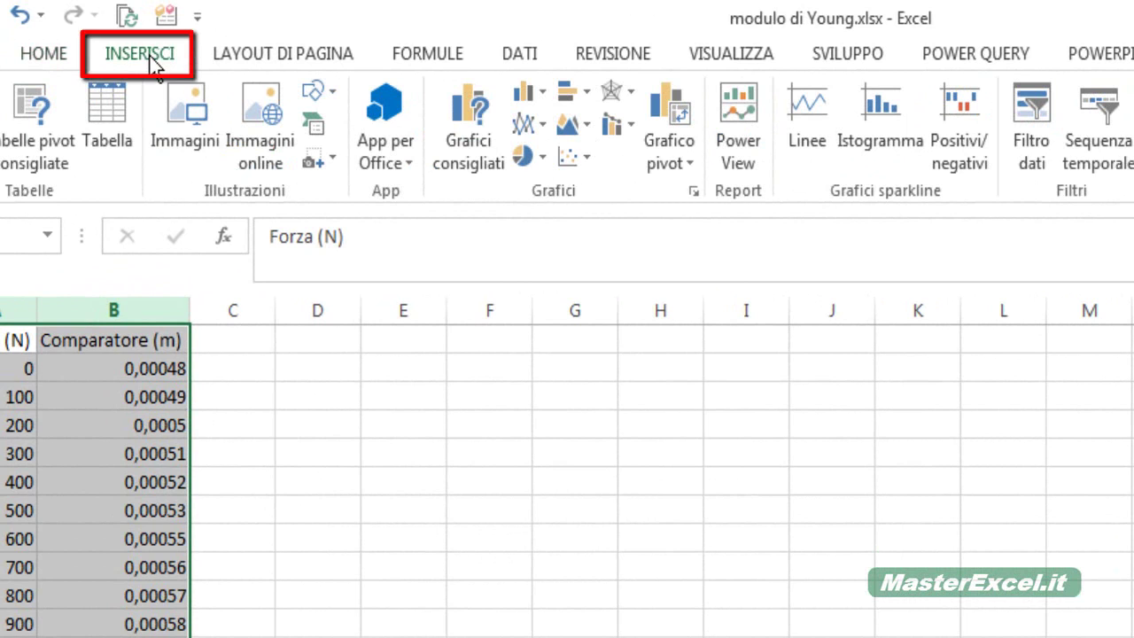
left_click(574, 159)
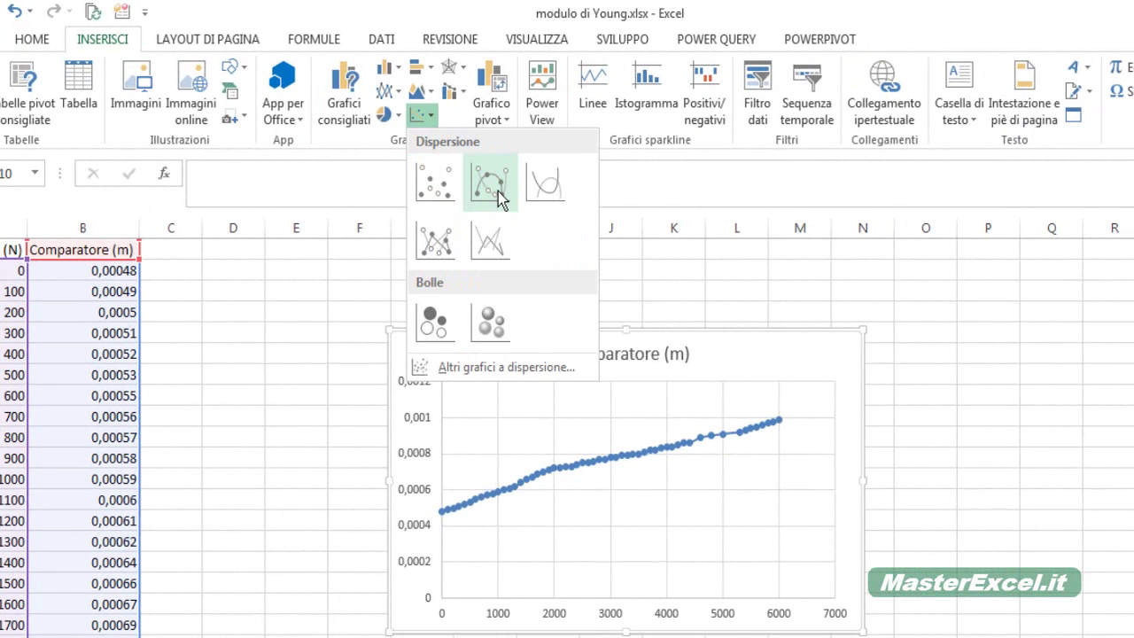
left_click(434, 184)
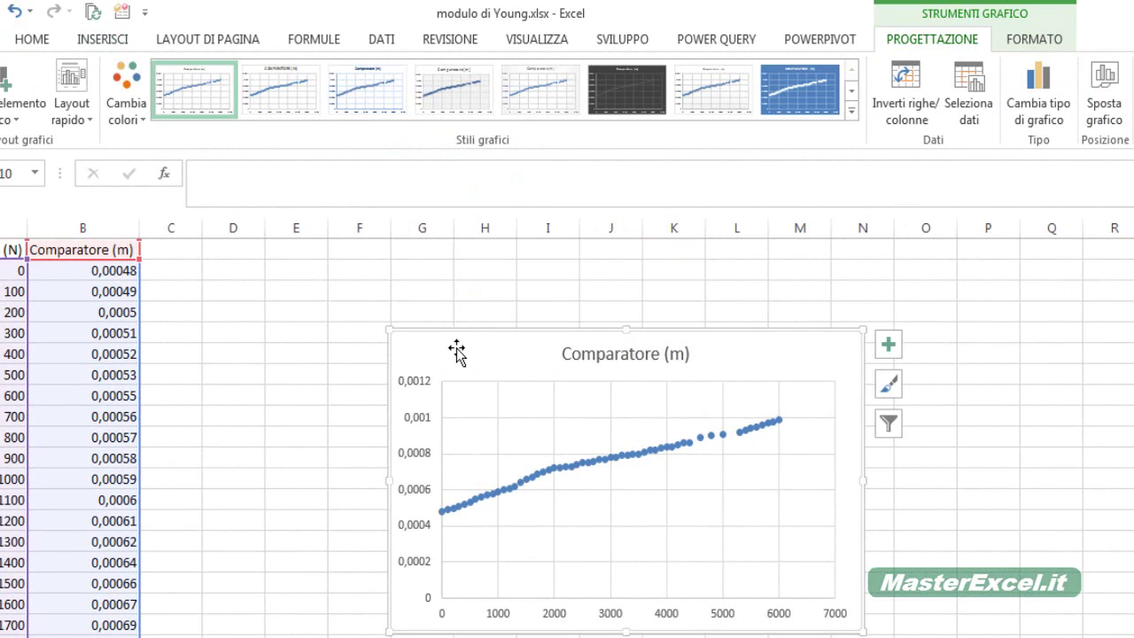
left_click_drag(455, 349, 257, 278)
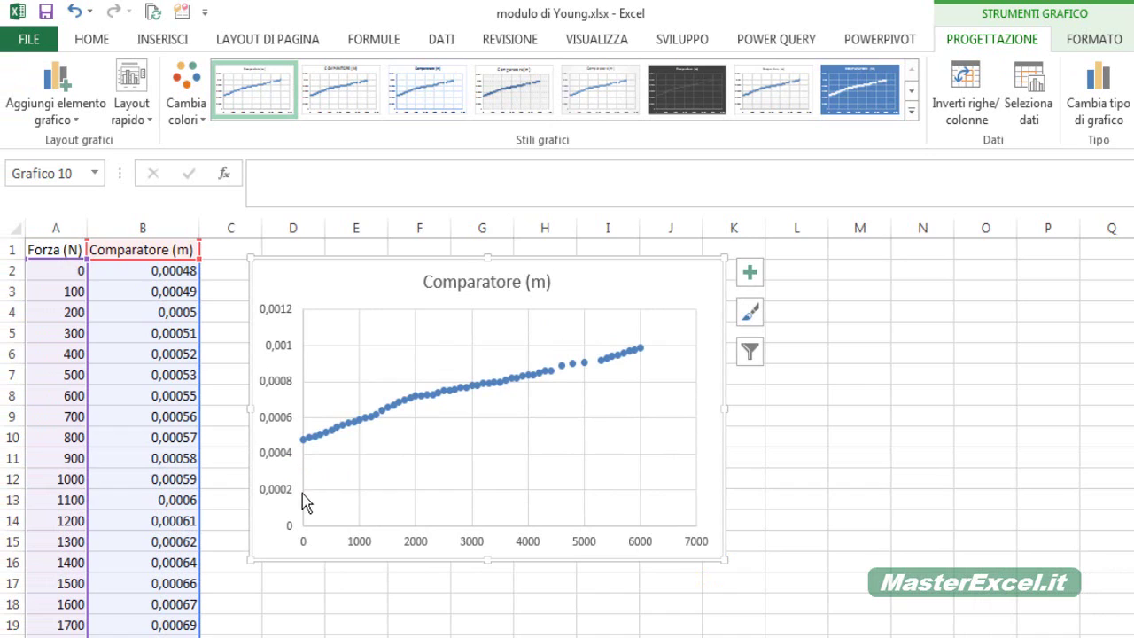
Try swapping rows and columns in Seleziona dati, cancel, then delete the chart
right_click(449, 428)
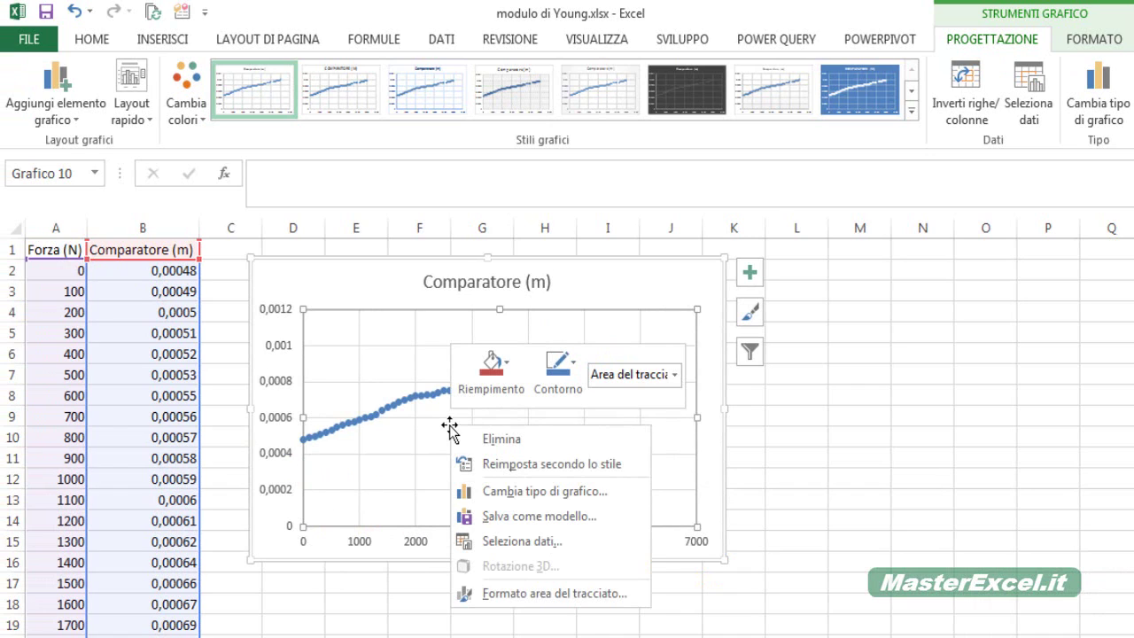
left_click(509, 546)
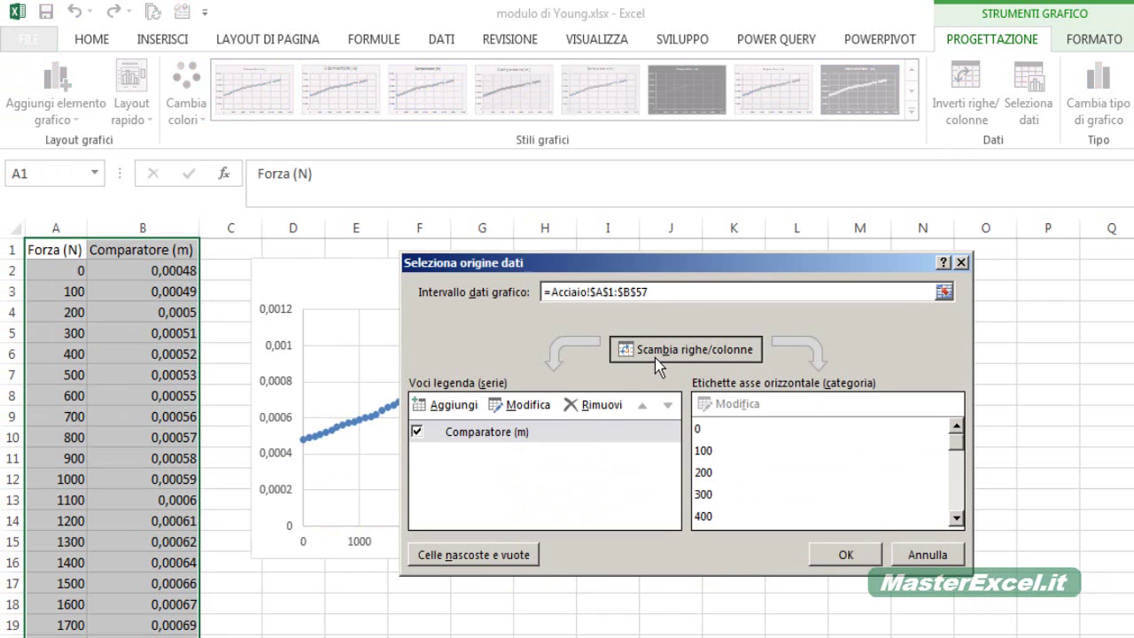
left_click(658, 366)
mouse_move(575, 264)
left_mouse_down()
mouse_move(824, 256)
mouse_move(566, 256)
left_mouse_up()
left_click(917, 560)
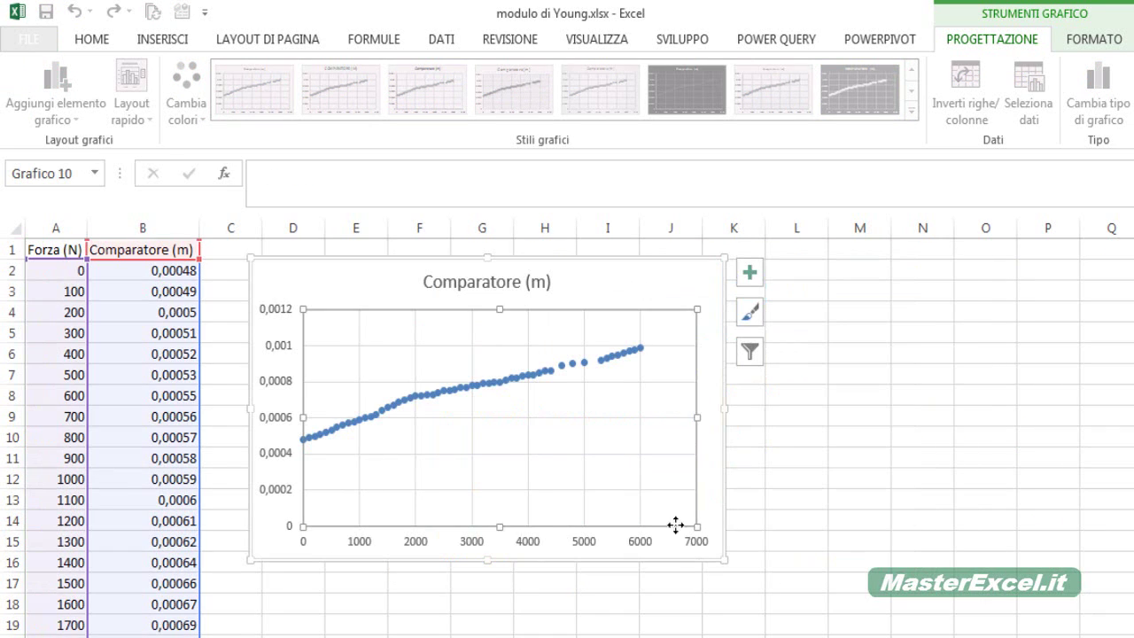
left_click(304, 287)
key("Delete")
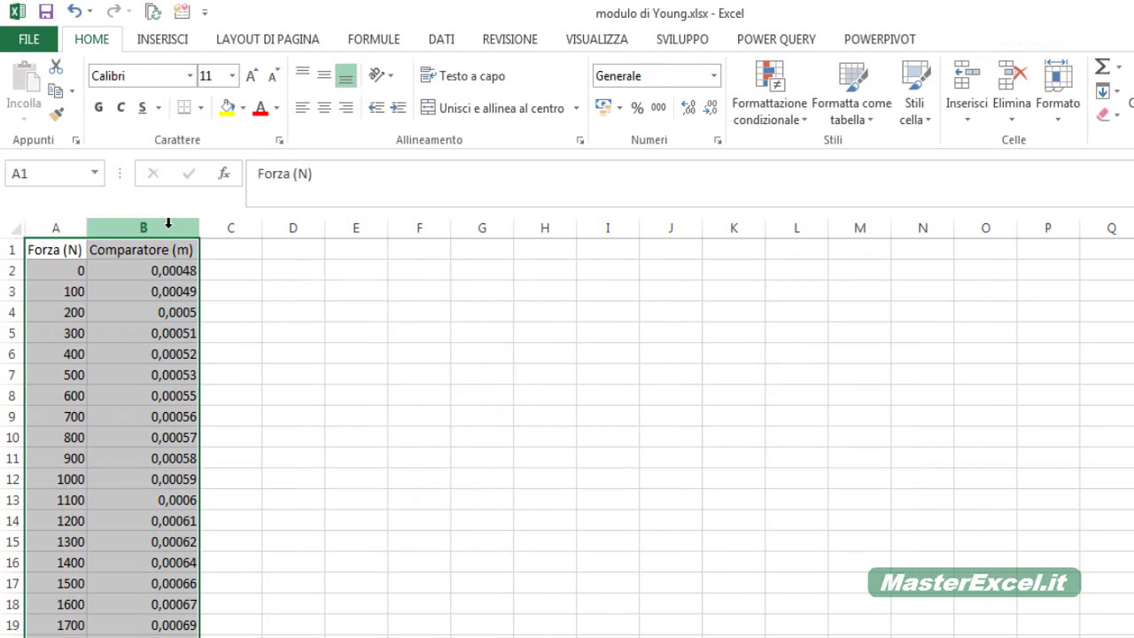
Move the Comparatore (m) column before column A so Forza (N) sits in column B
left_click(168, 227)
key("ctrl+x")
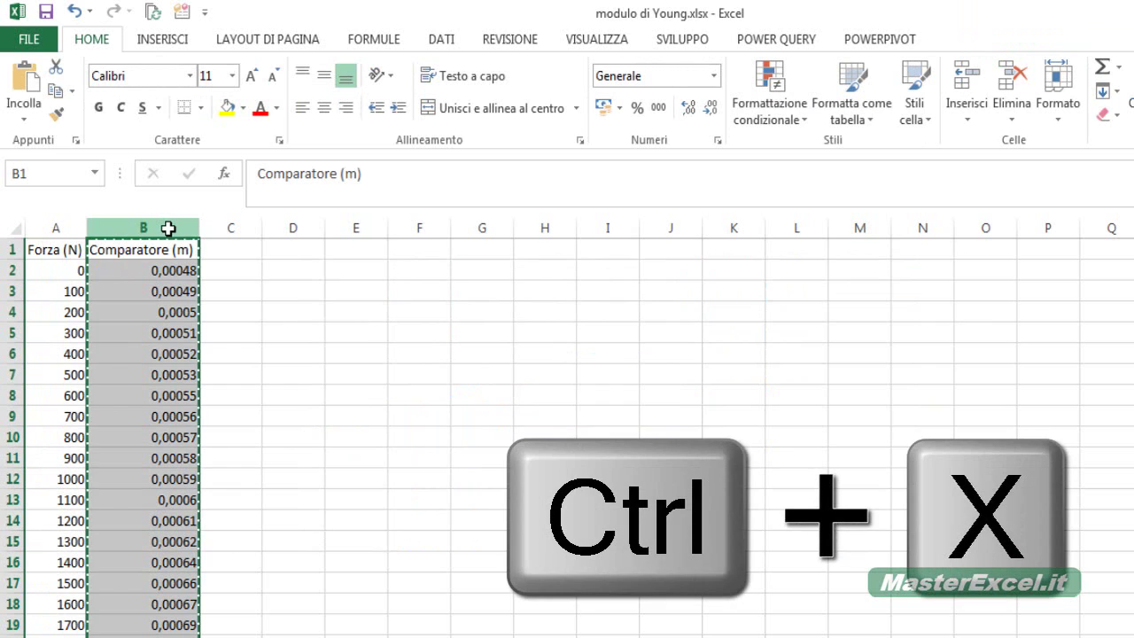
left_click(57, 254)
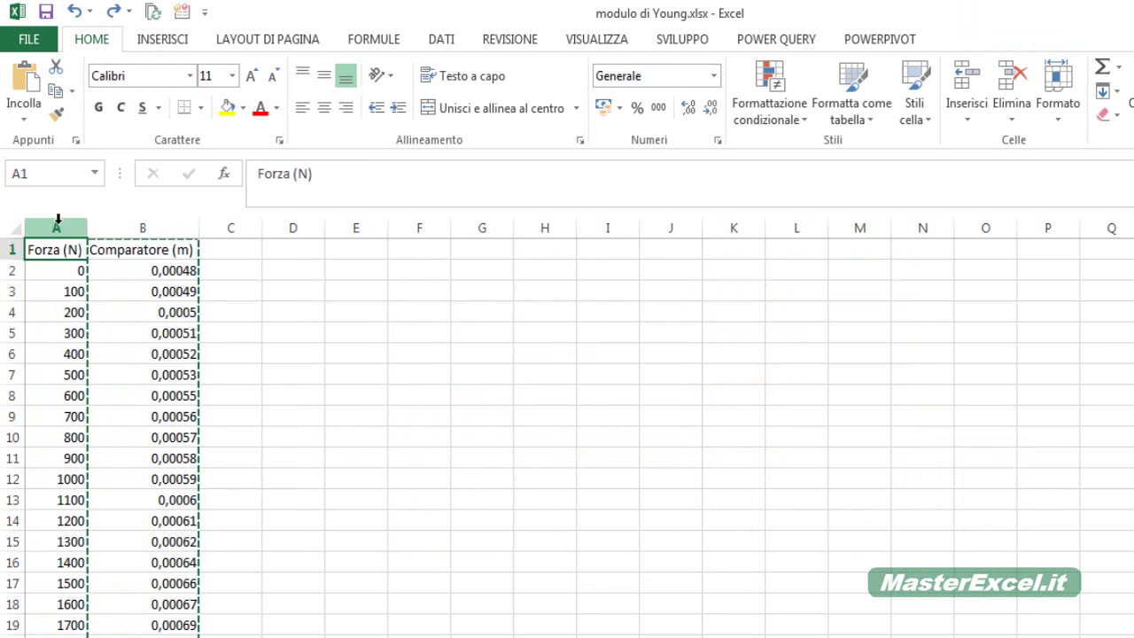
right_click(39, 246)
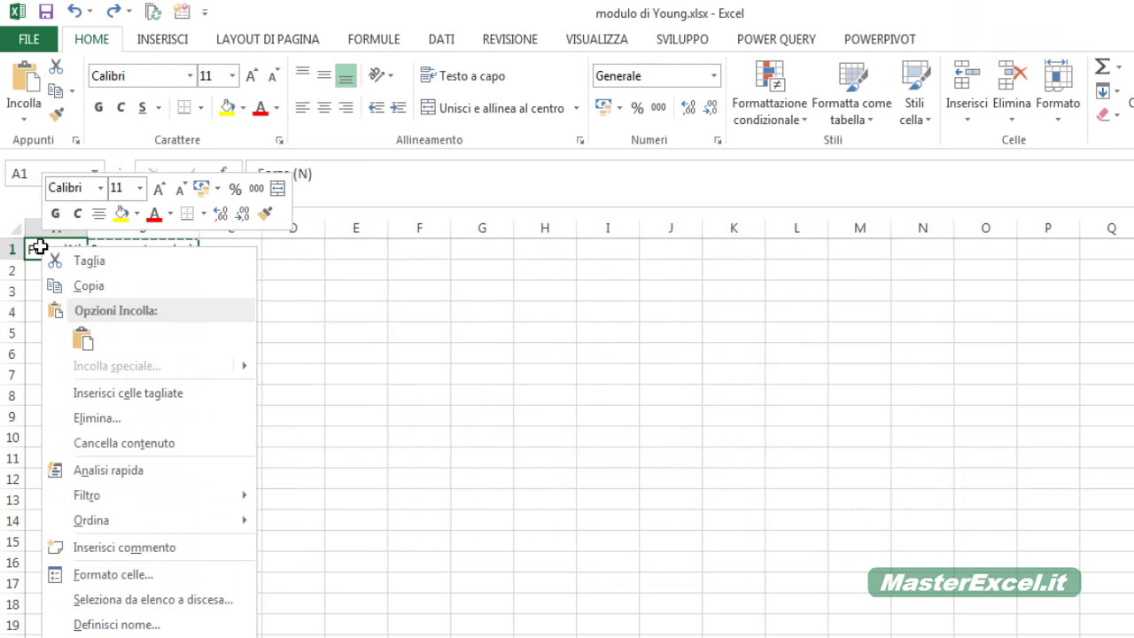
left_click(112, 394)
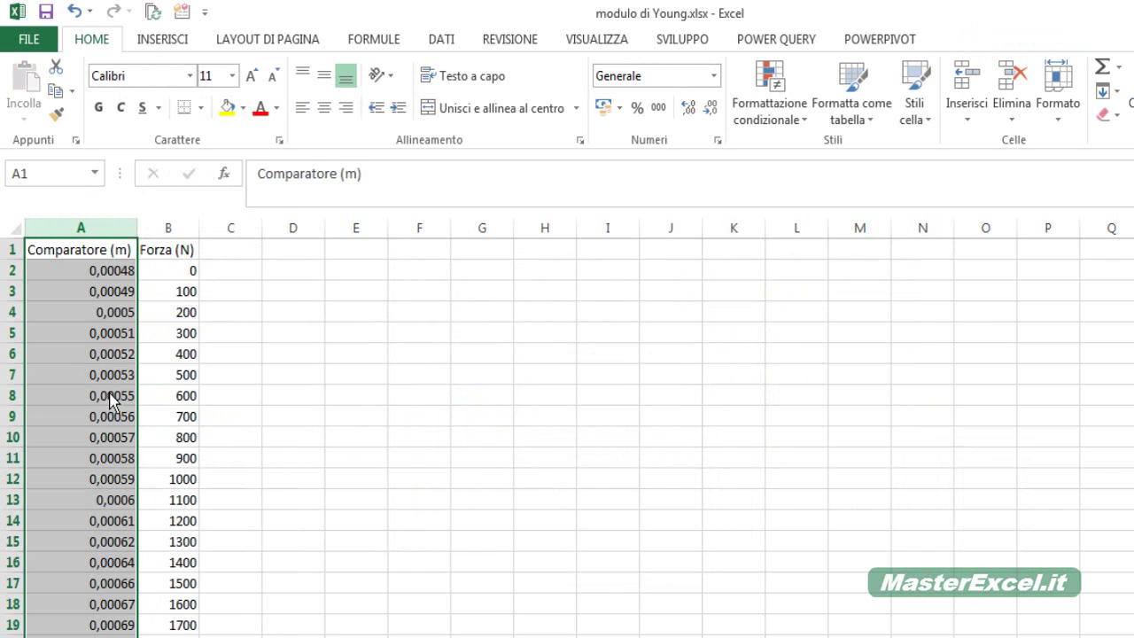
left_click_drag(76, 227, 162, 221)
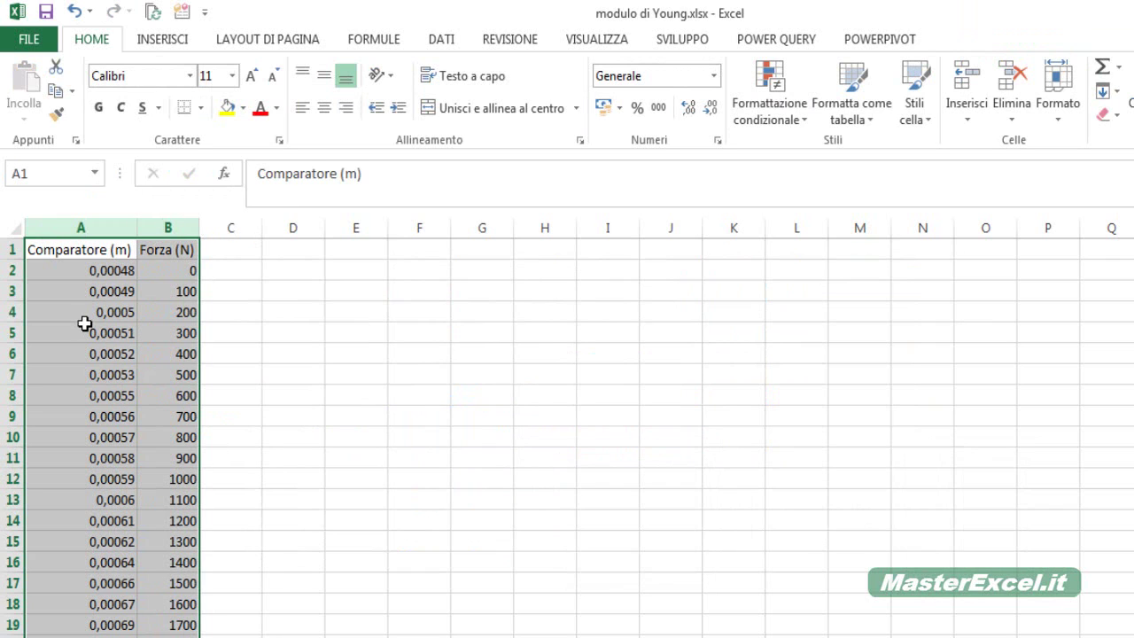
Insert a new scatter chart beside the swapped data and title it 'Acciaio'
left_click(164, 45)
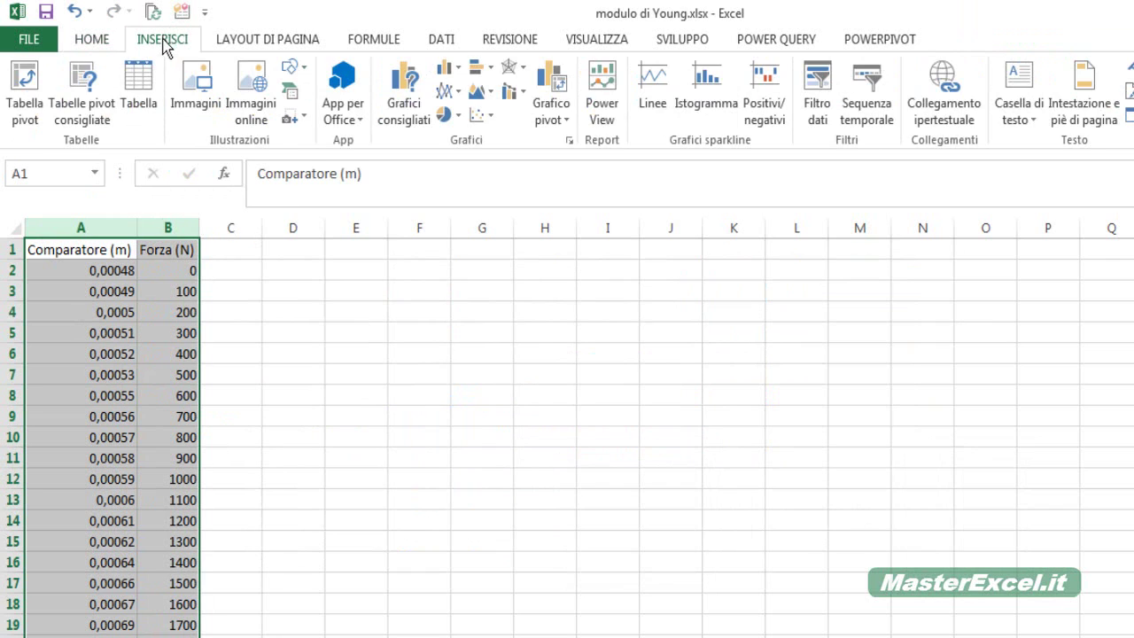
left_click(480, 116)
left_click(495, 183)
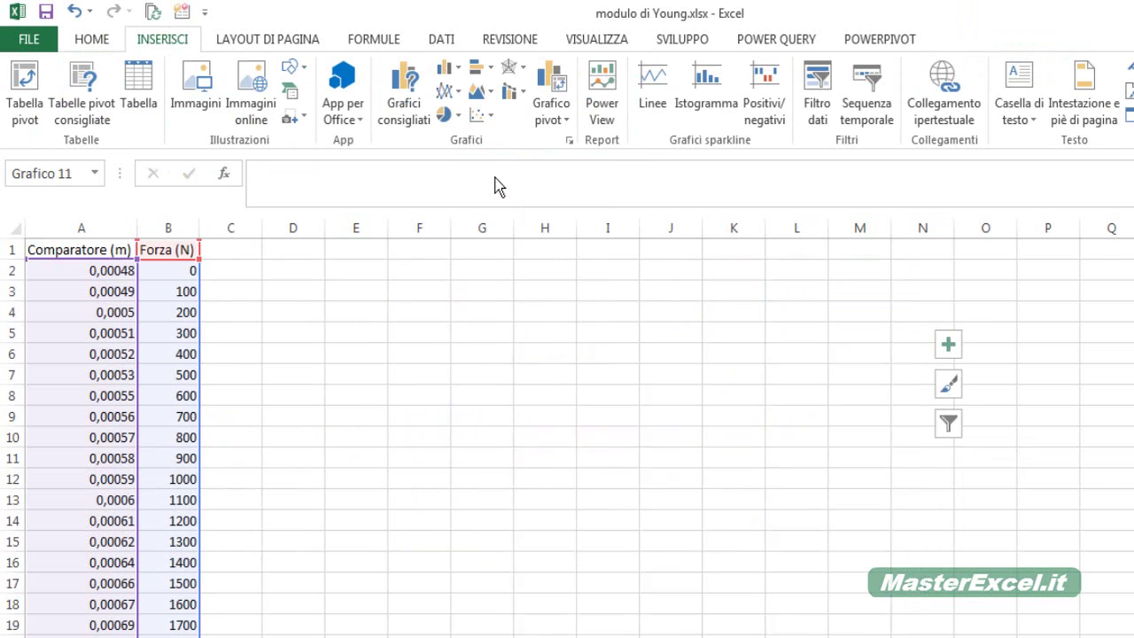
mouse_move(544, 352)
left_mouse_down()
mouse_move(299, 281)
mouse_move(398, 284)
left_mouse_up()
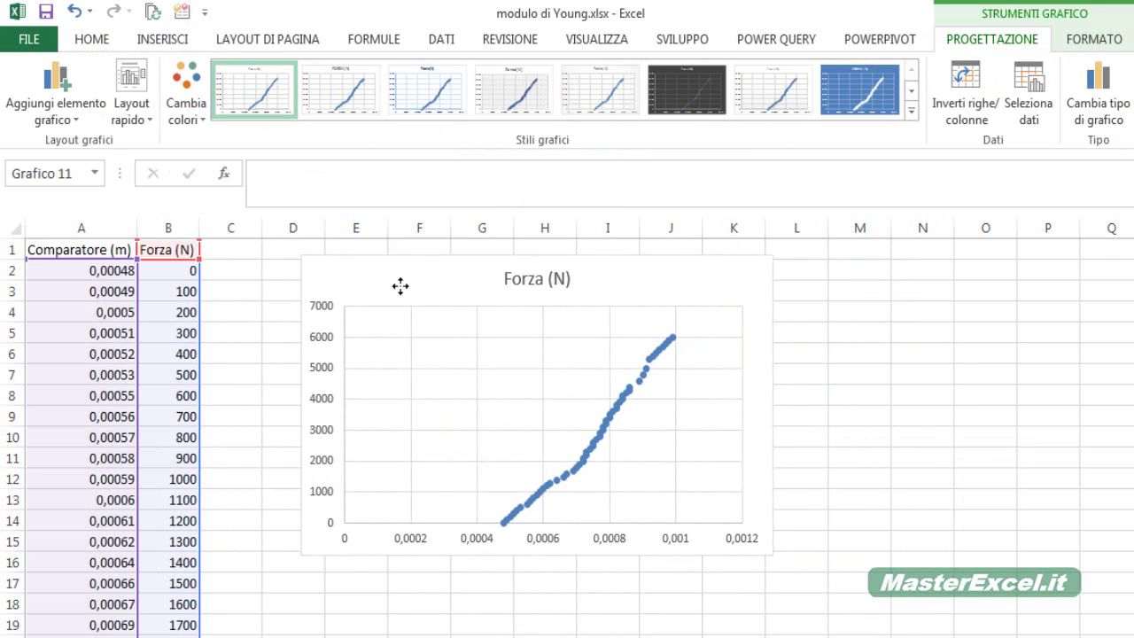
double_click(539, 282)
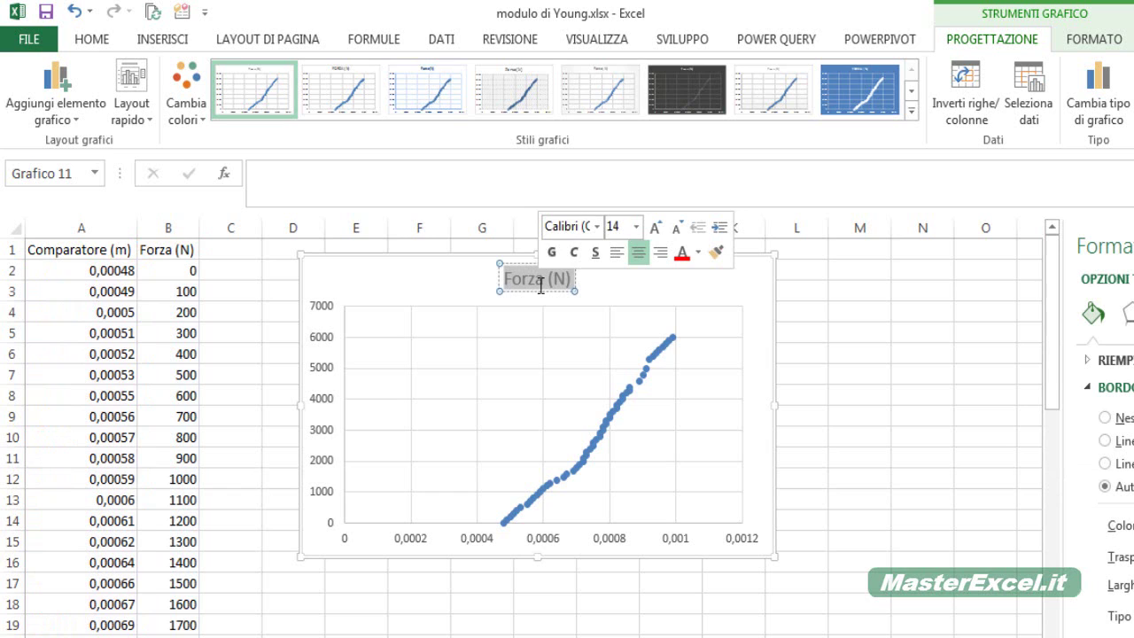
type("A")
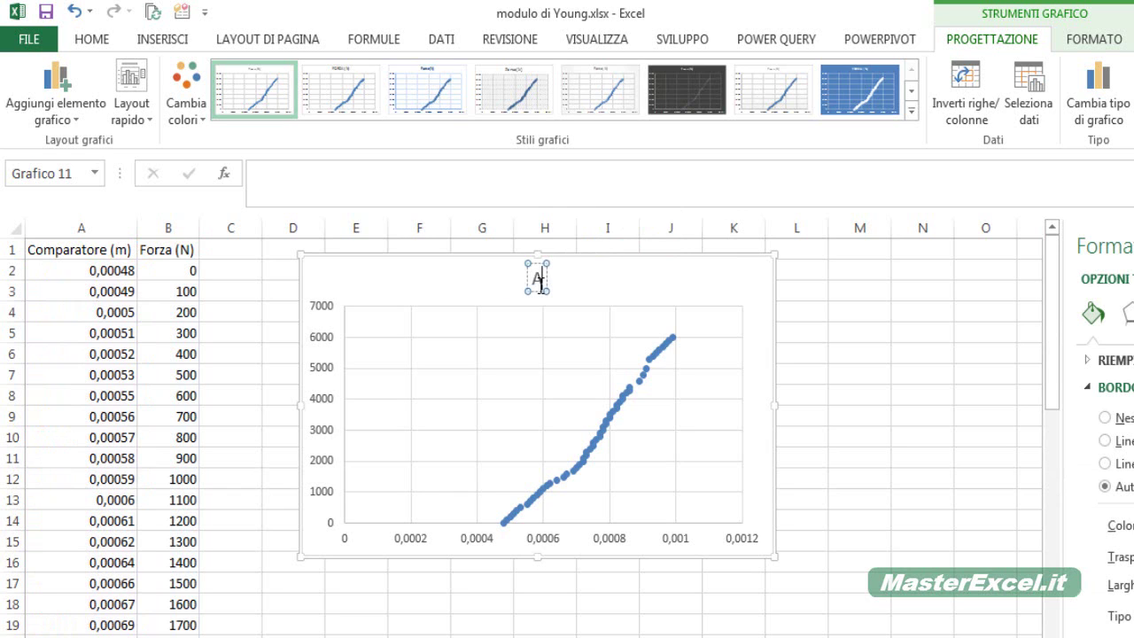
type("cciaio")
left_click(703, 281)
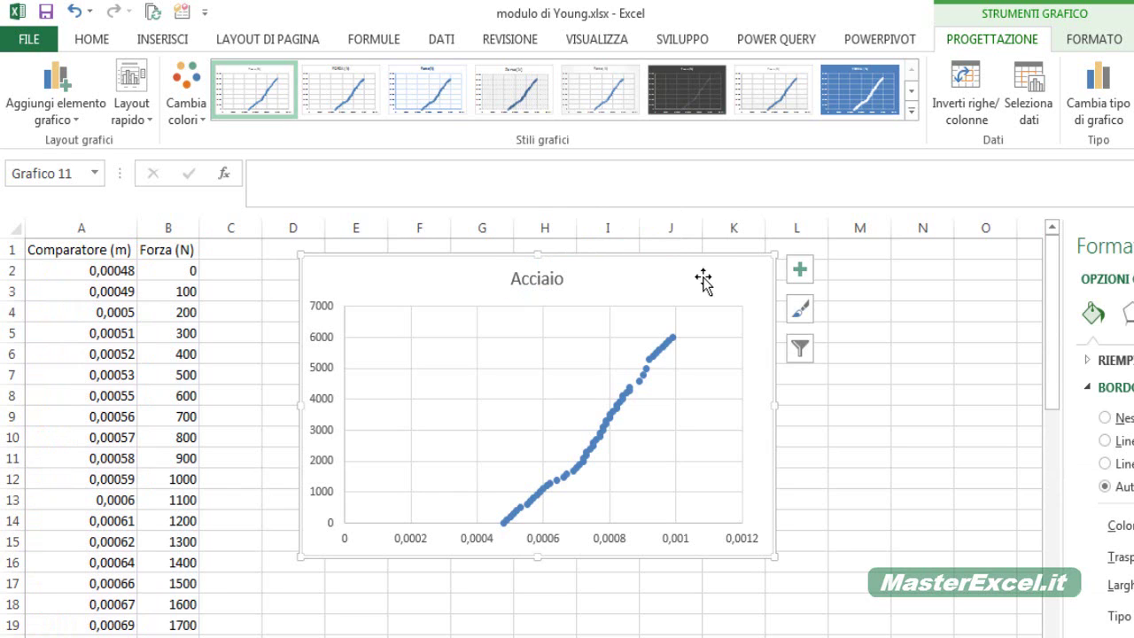
Add axis titles 'Forza (N)' on the vertical axis and 'Comparatore (m)' on the horizontal axis
left_click(800, 271)
left_click(849, 317)
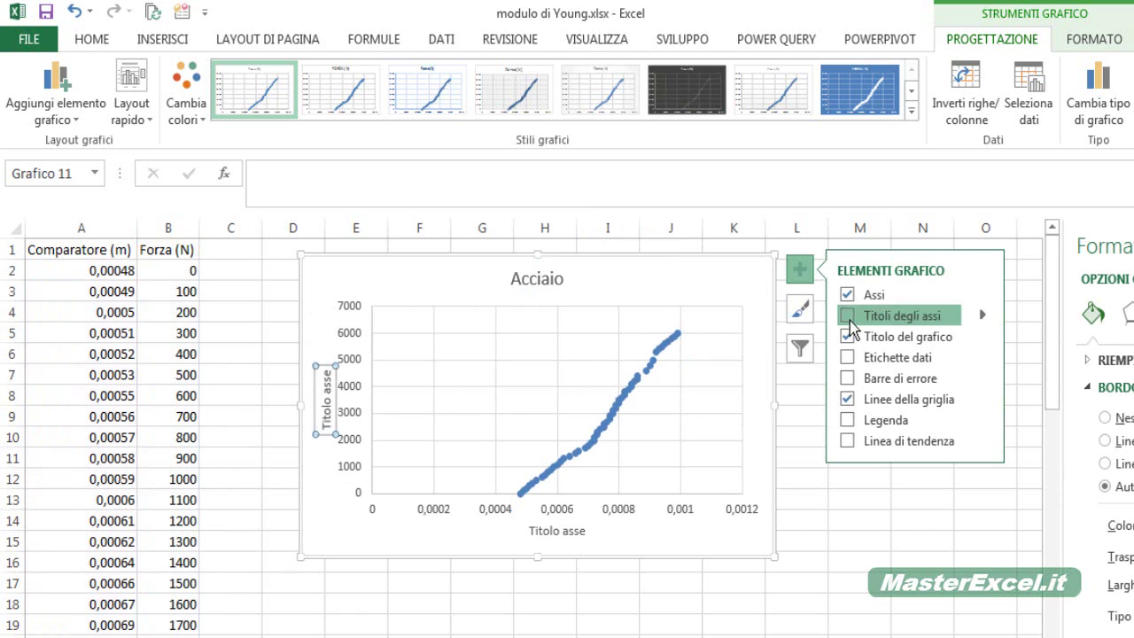
left_click(327, 422)
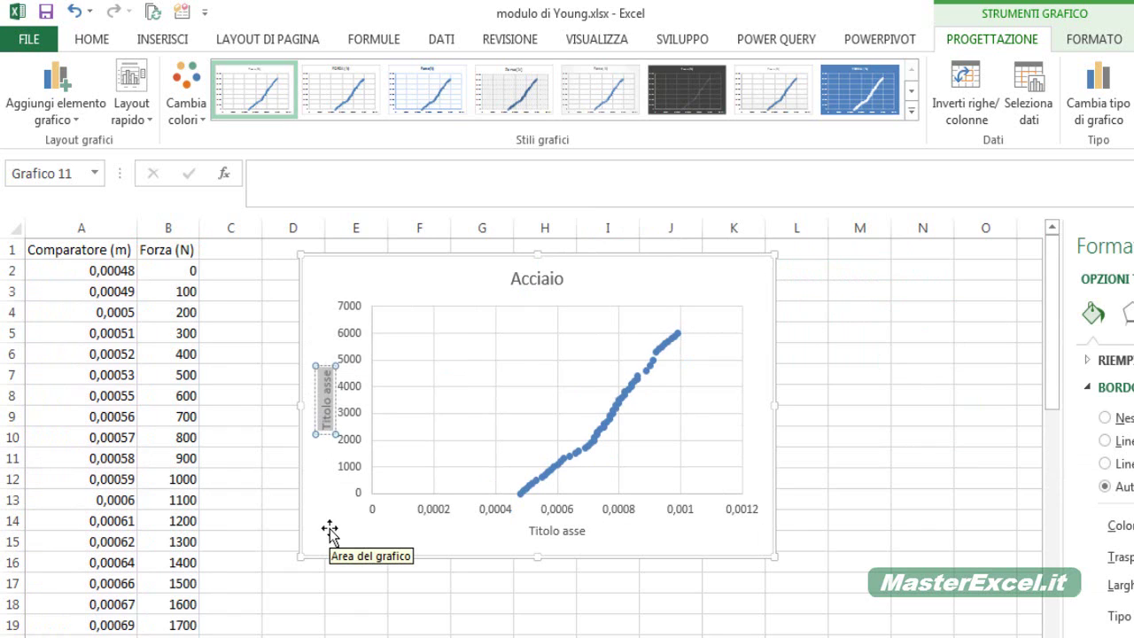
type("Forza (N)")
triple_click(562, 536)
type("Comparatore (m)")
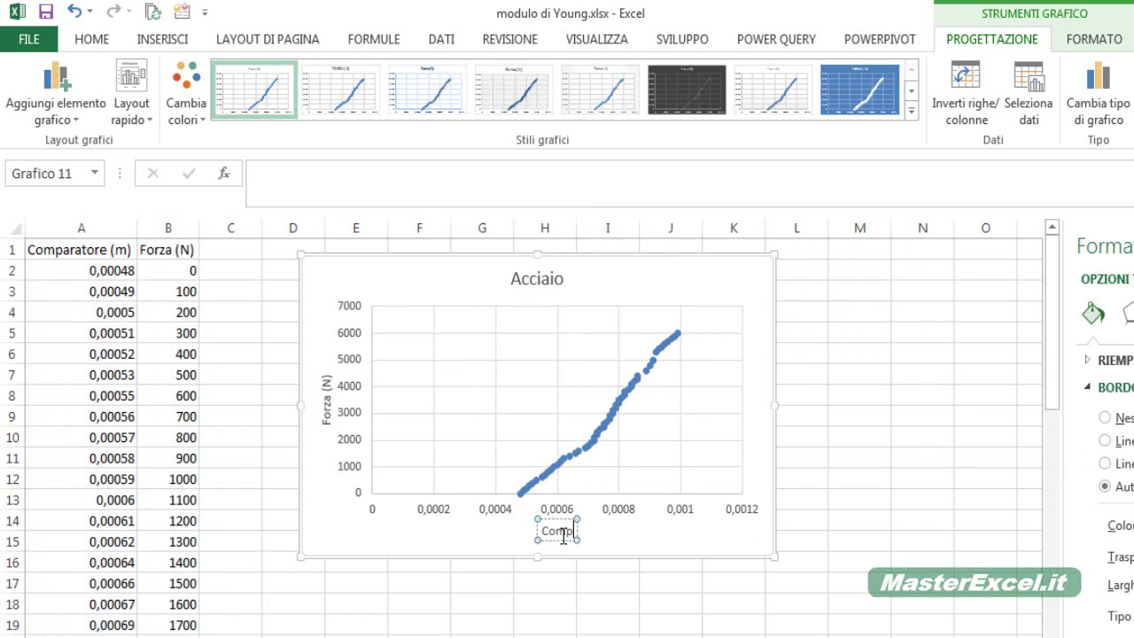
left_click(492, 549)
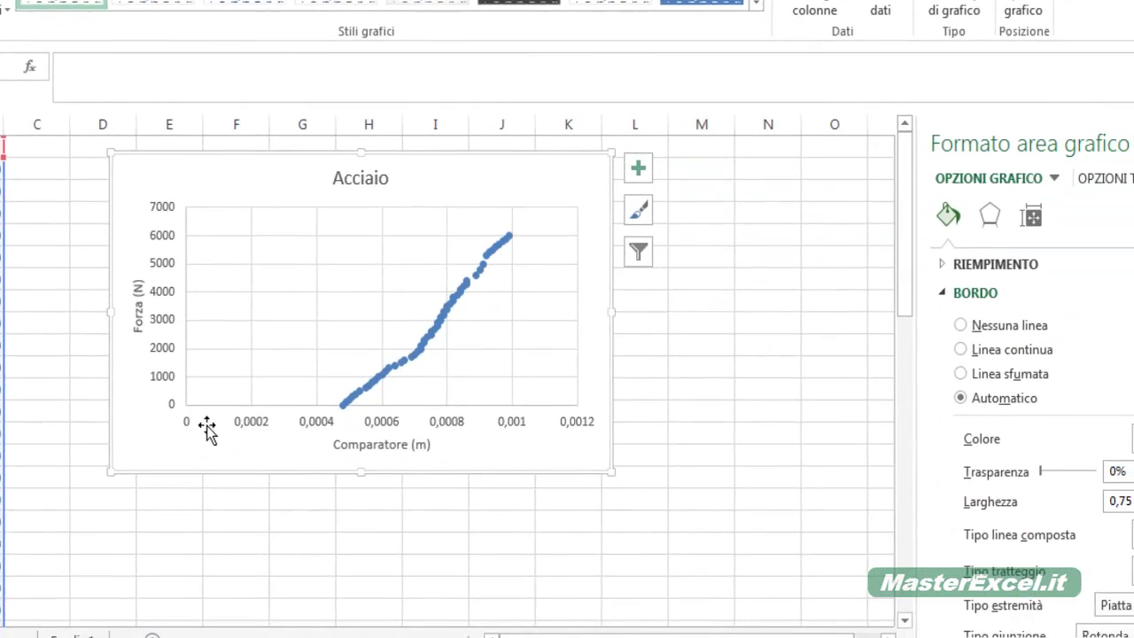
Set the horizontal axis bounds to minimum 0,00045 and maximum 0,00105 in Formato asse
left_click(135, 383)
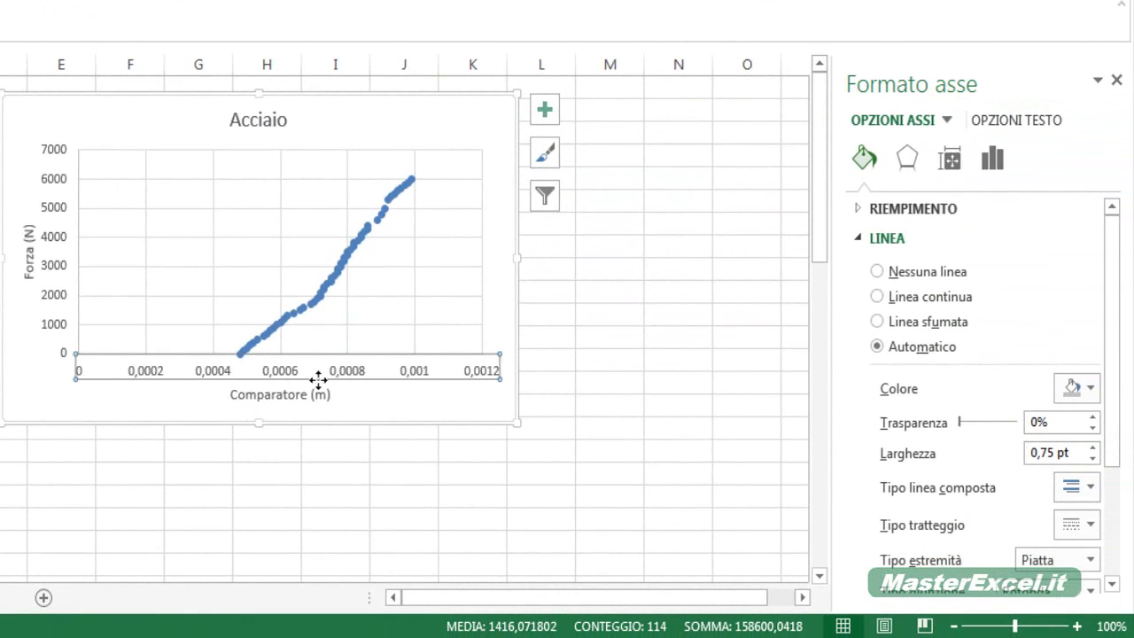
right_click(169, 382)
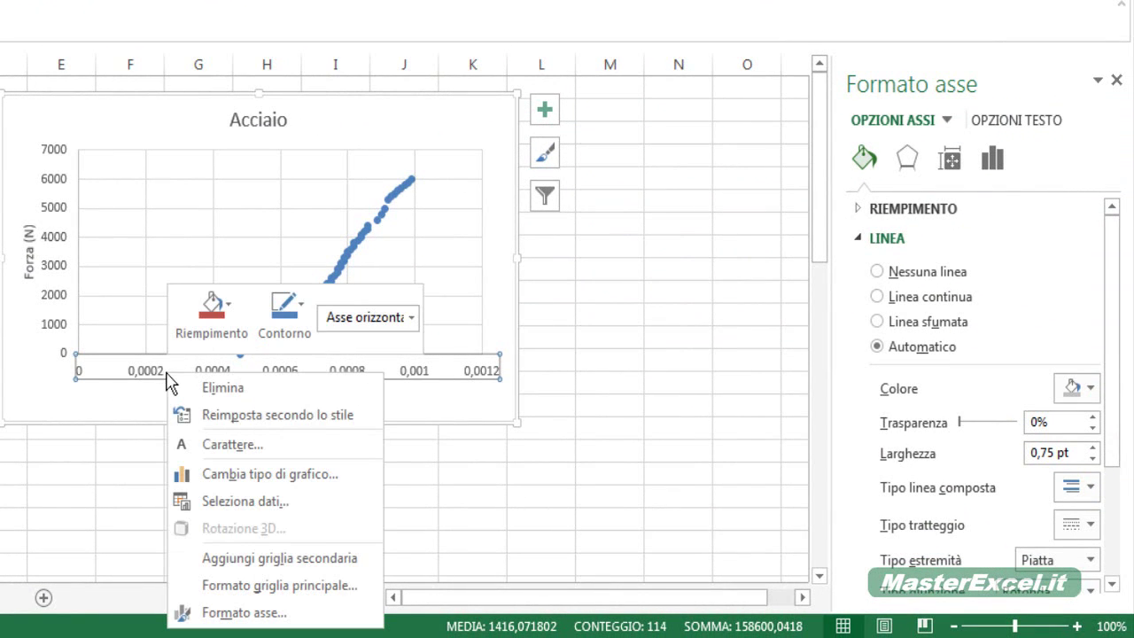
left_click(245, 613)
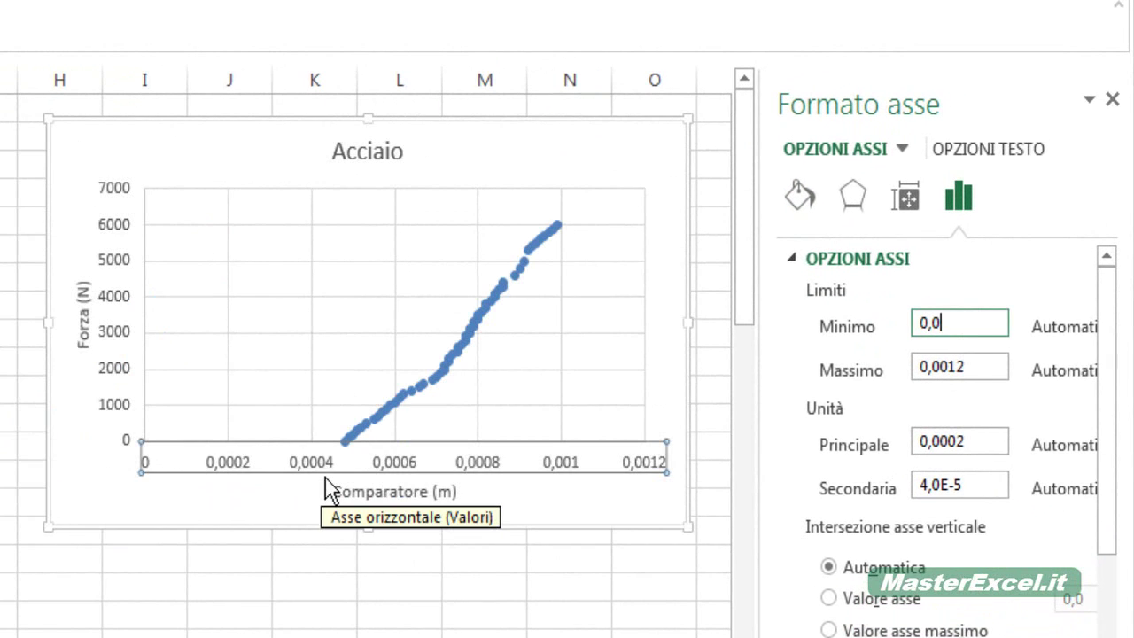
type("004")
left_click(962, 366)
key("BackSpace")
type("1")
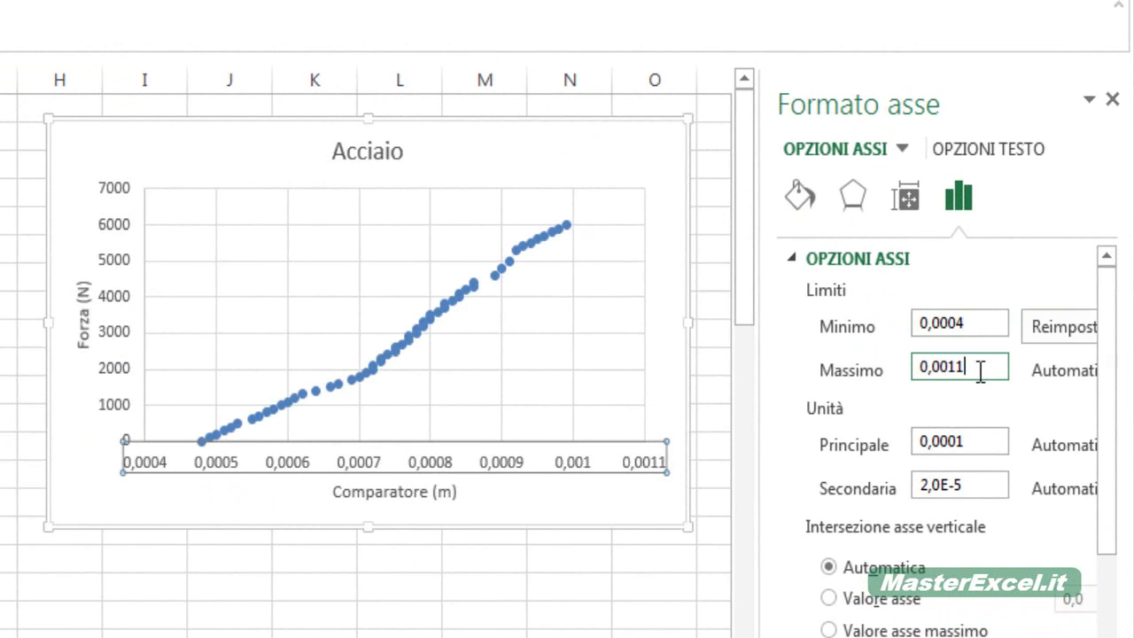
left_click(987, 326)
type("5")
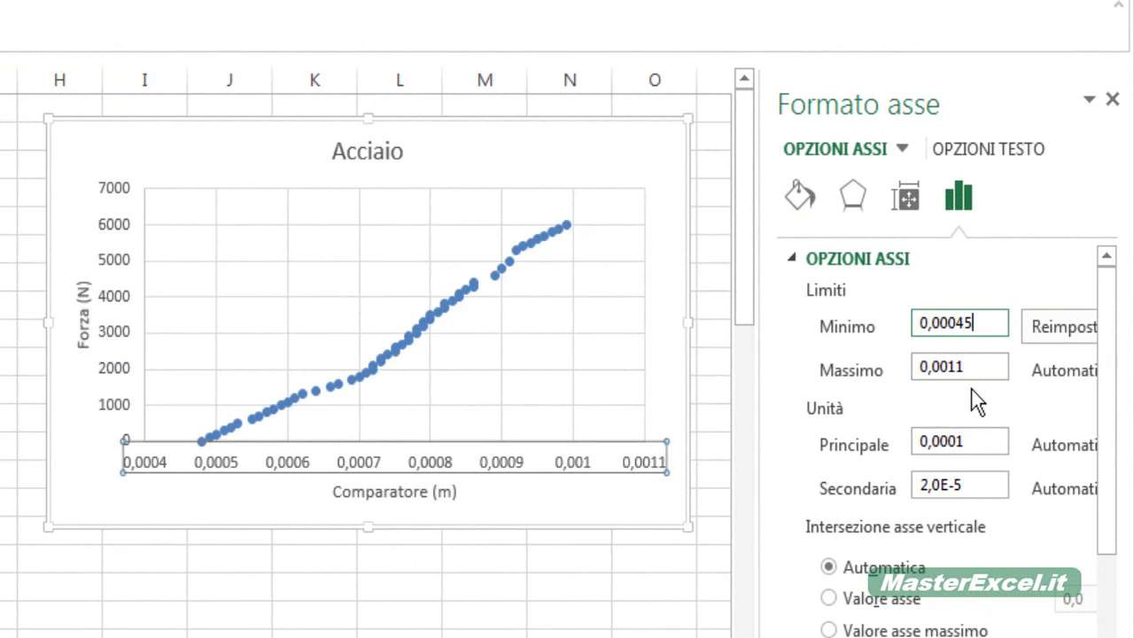
left_click(974, 367)
key("BackSpace")
type("05")
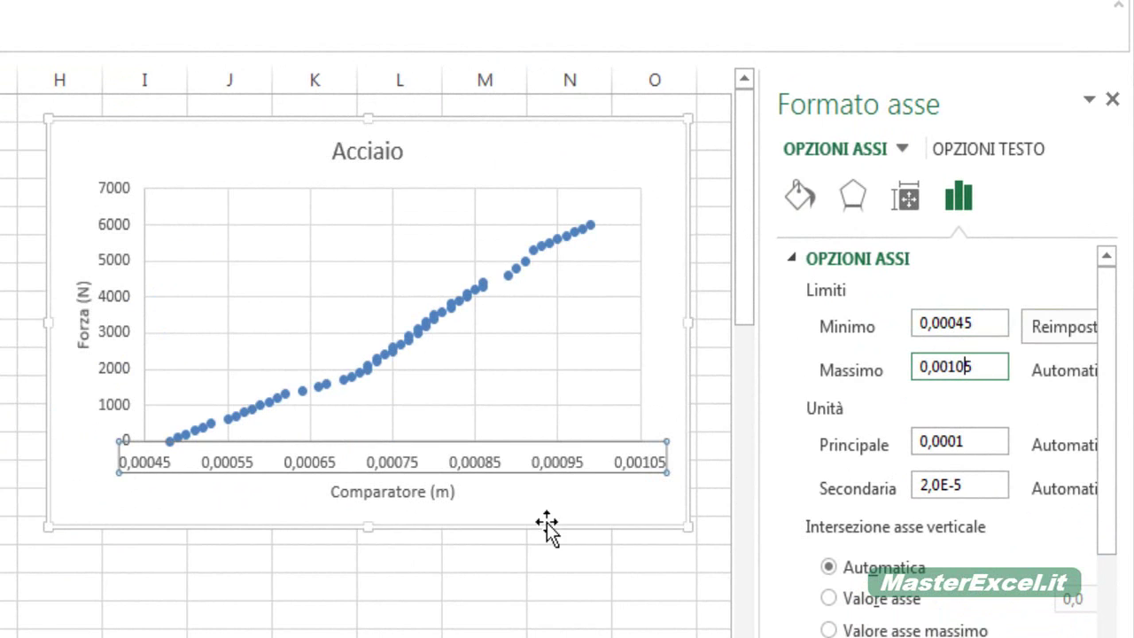
left_click_drag(642, 157, 558, 157)
left_click(637, 139)
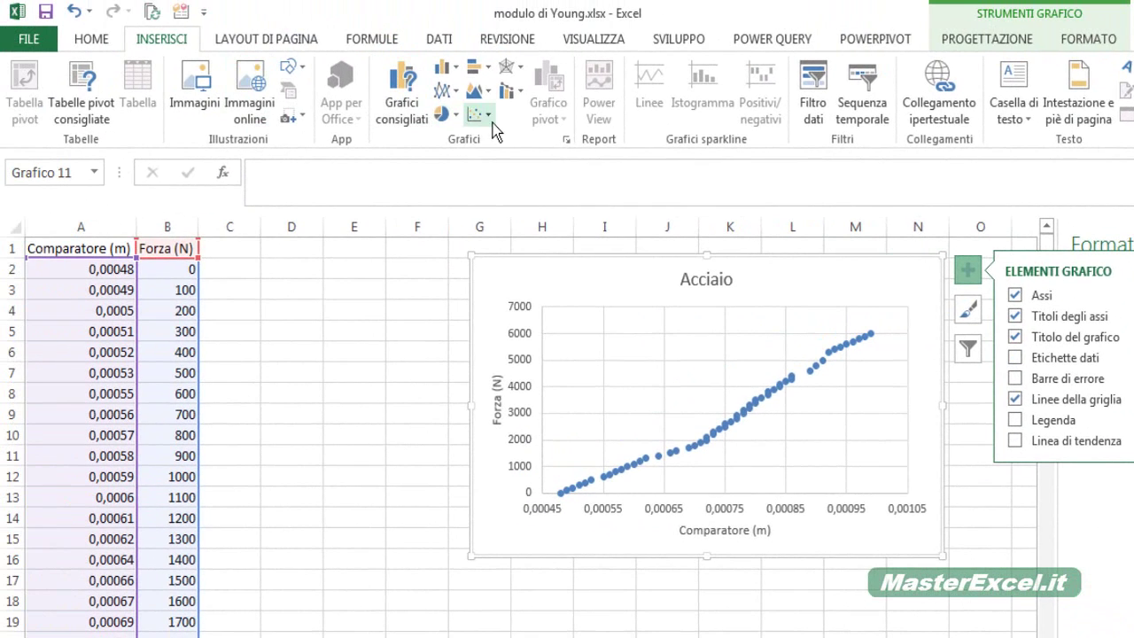
Keep the marker-only scatter style, then select the Ottone data in columns A and B
left_click(477, 114)
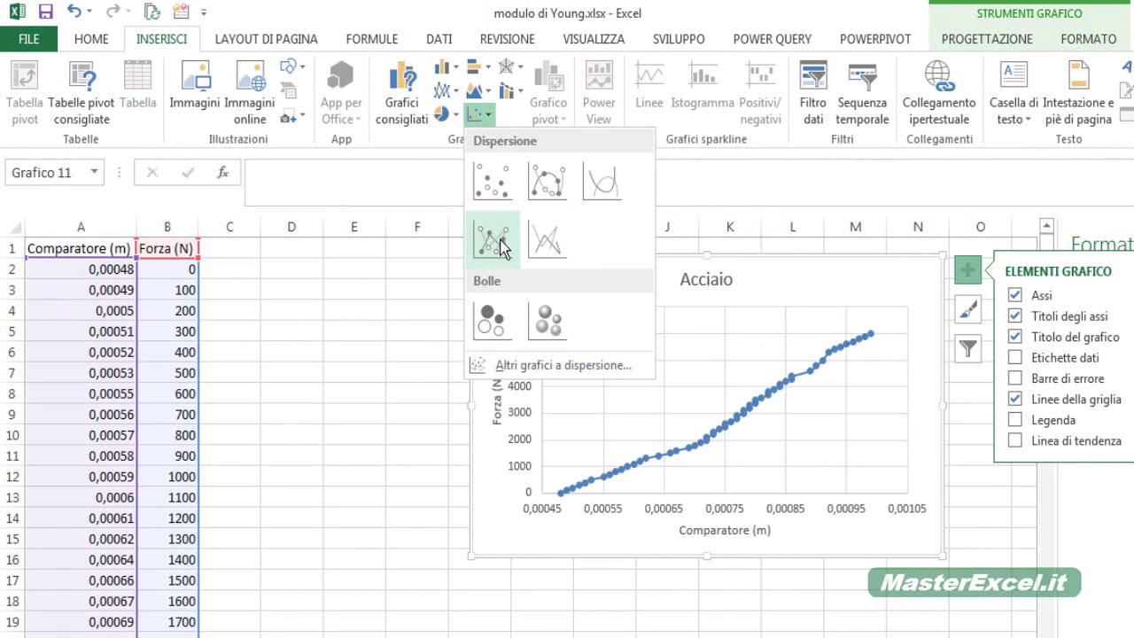
left_click(717, 286)
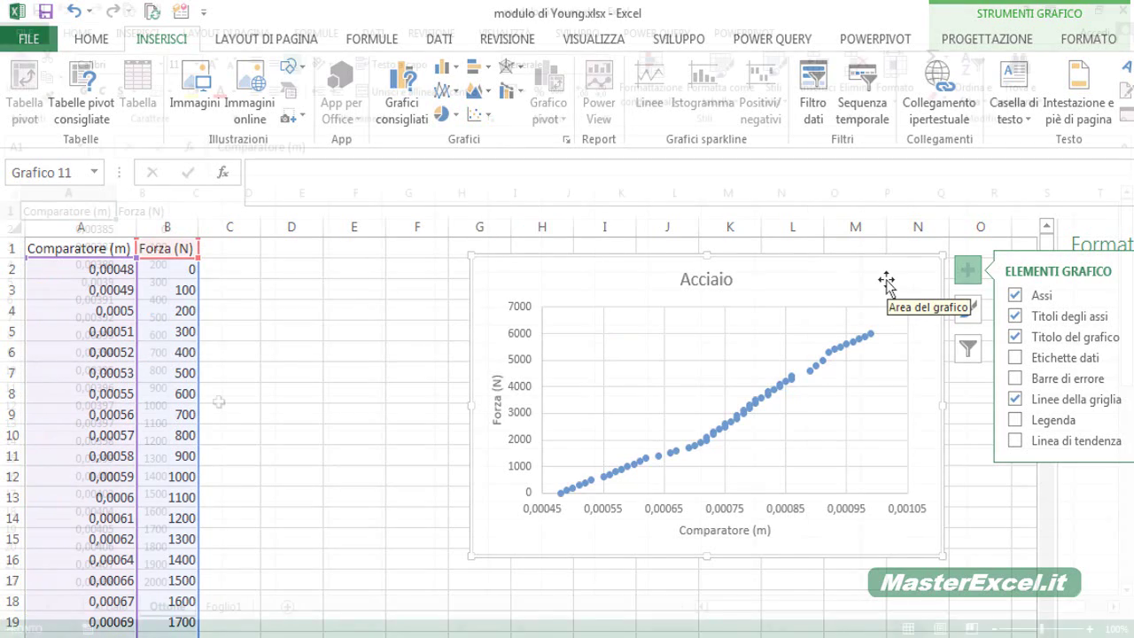
left_click_drag(68, 193, 125, 195)
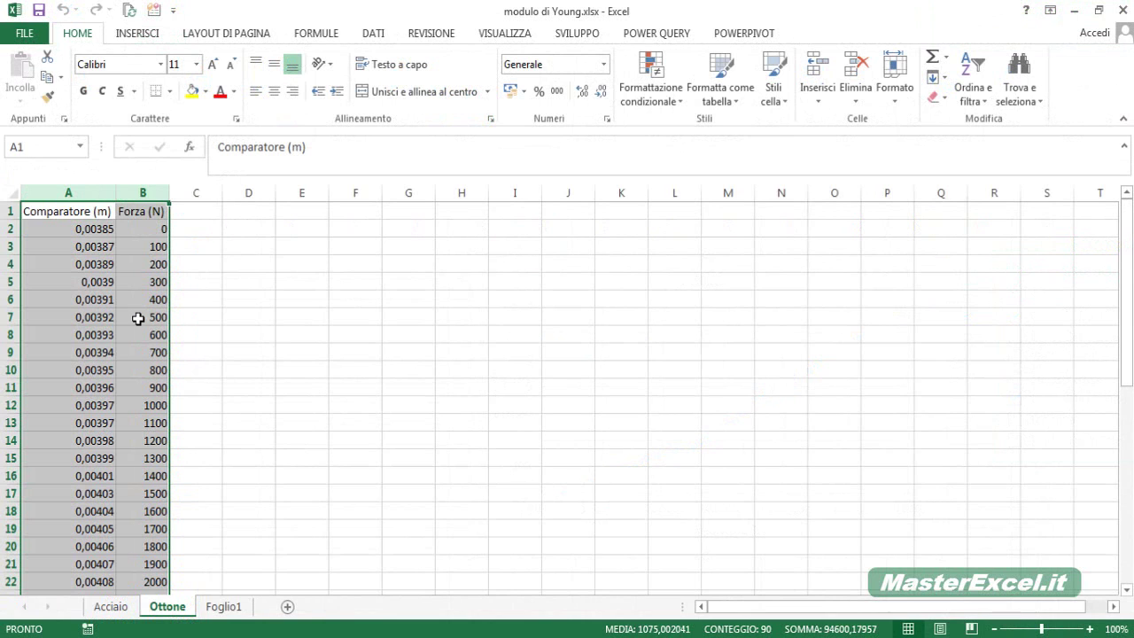
Copy the Acciaio columns A:B and paste them into the empty Foglio1 sheet
left_click(113, 607)
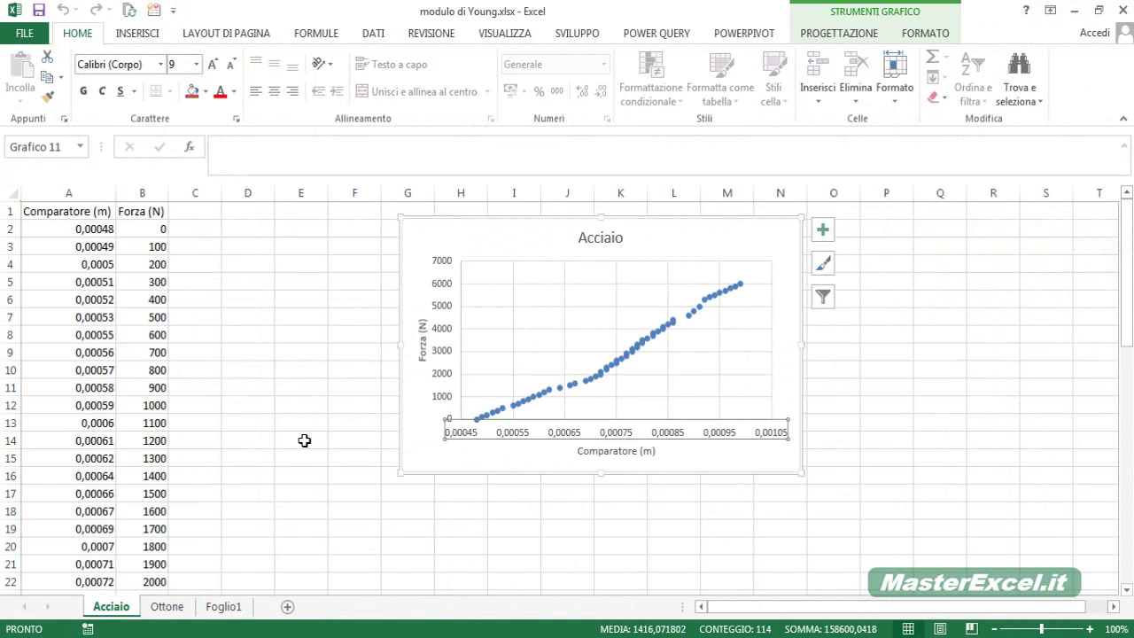
left_click_drag(92, 193, 142, 193)
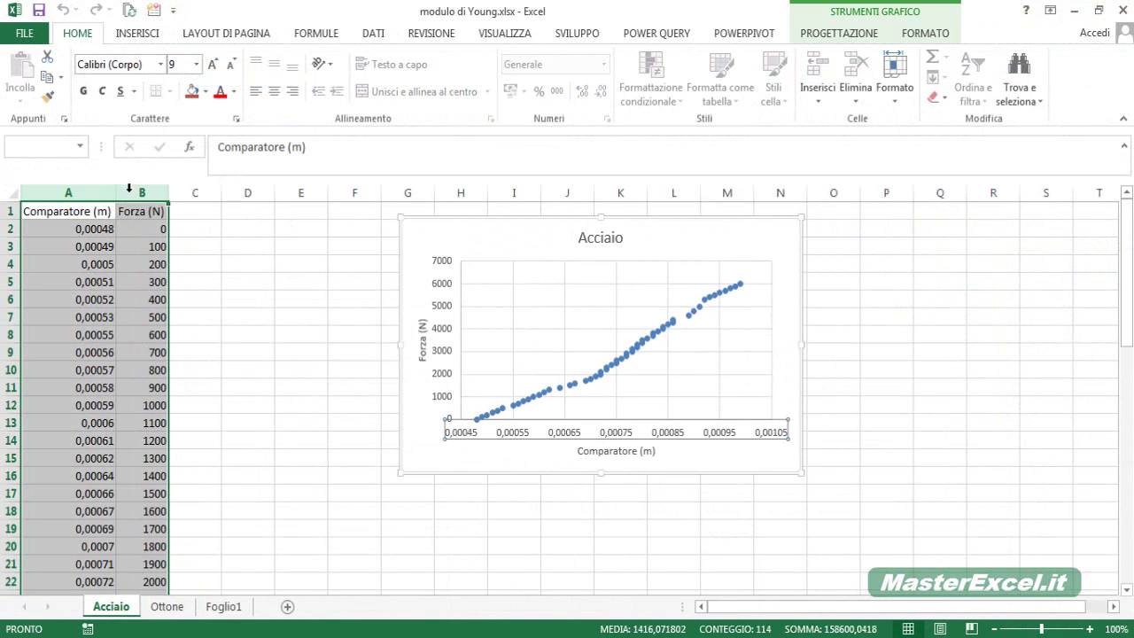
left_click(167, 606)
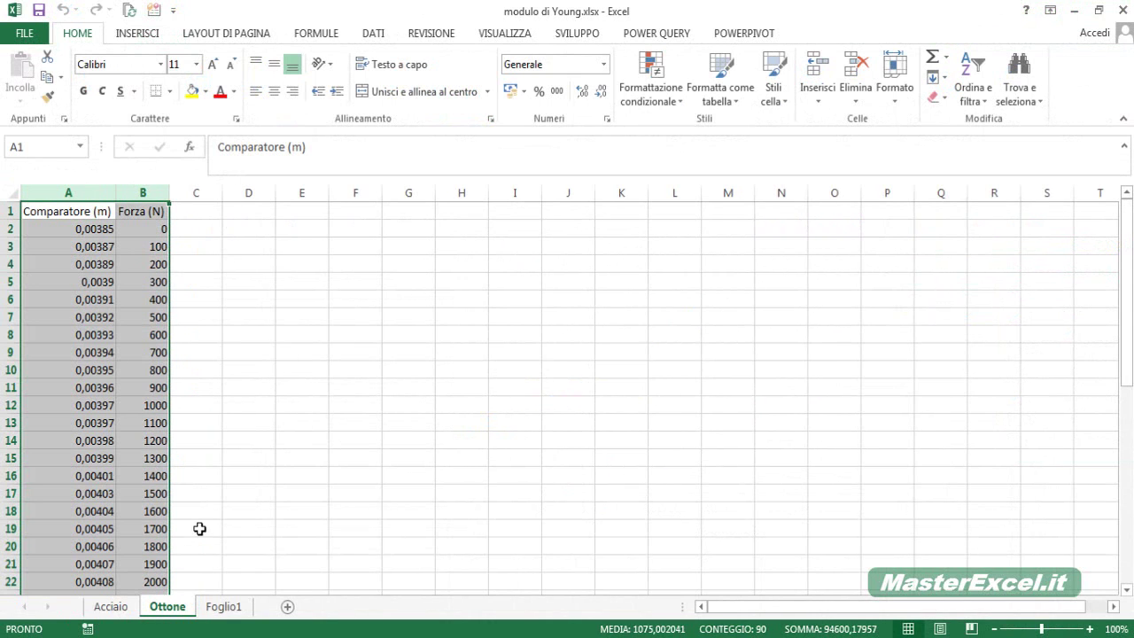
left_click(225, 608)
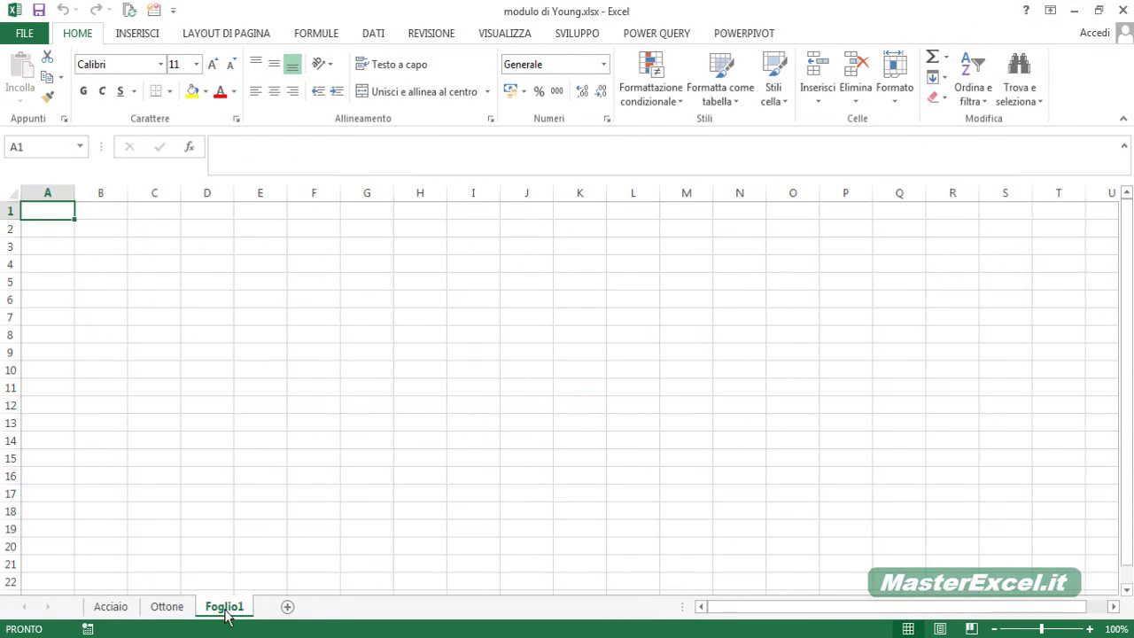
left_click(115, 608)
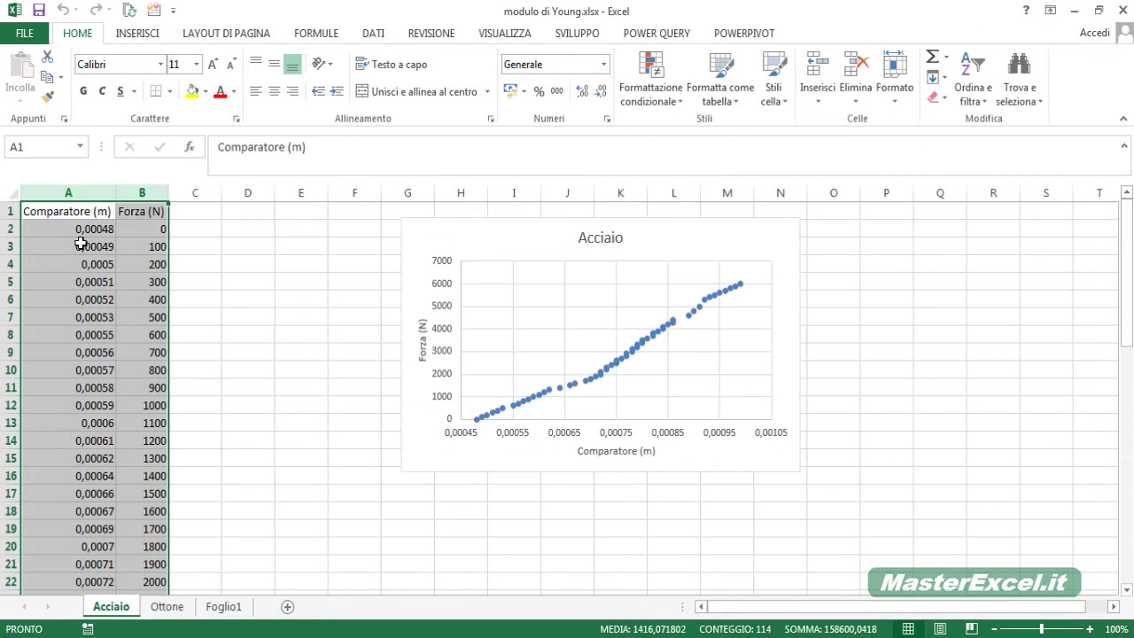
key("ctrl+c")
left_click(224, 608)
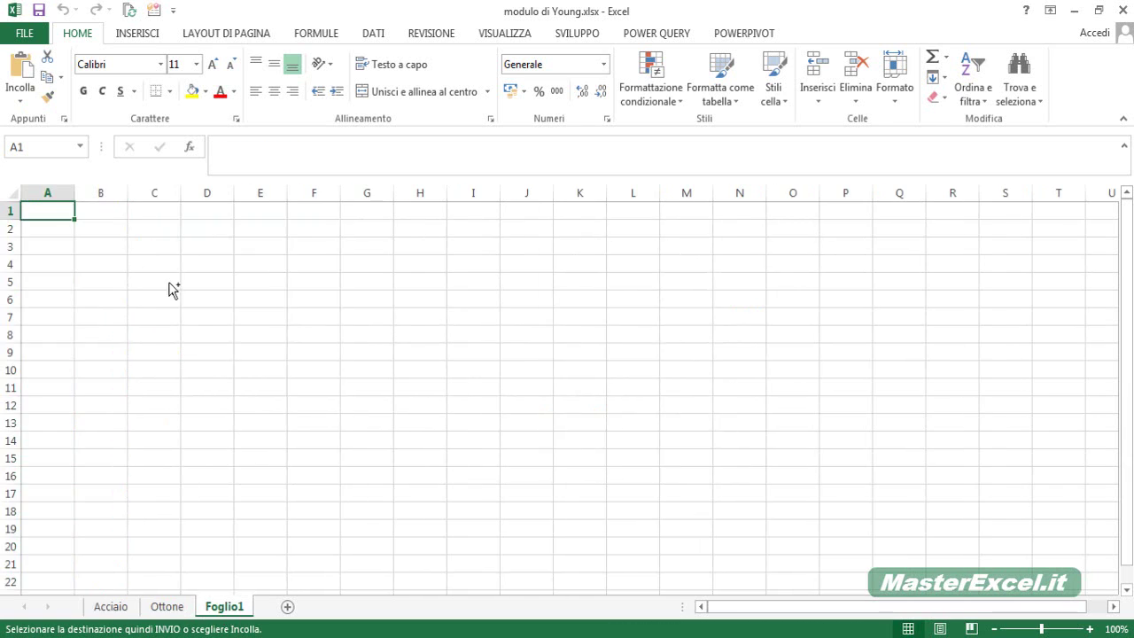
key("ctrl+v")
On Foglio1, move the Forza (N) column in front of Comparatore into column A
left_click(119, 210)
key("ctrl+shift+Down")
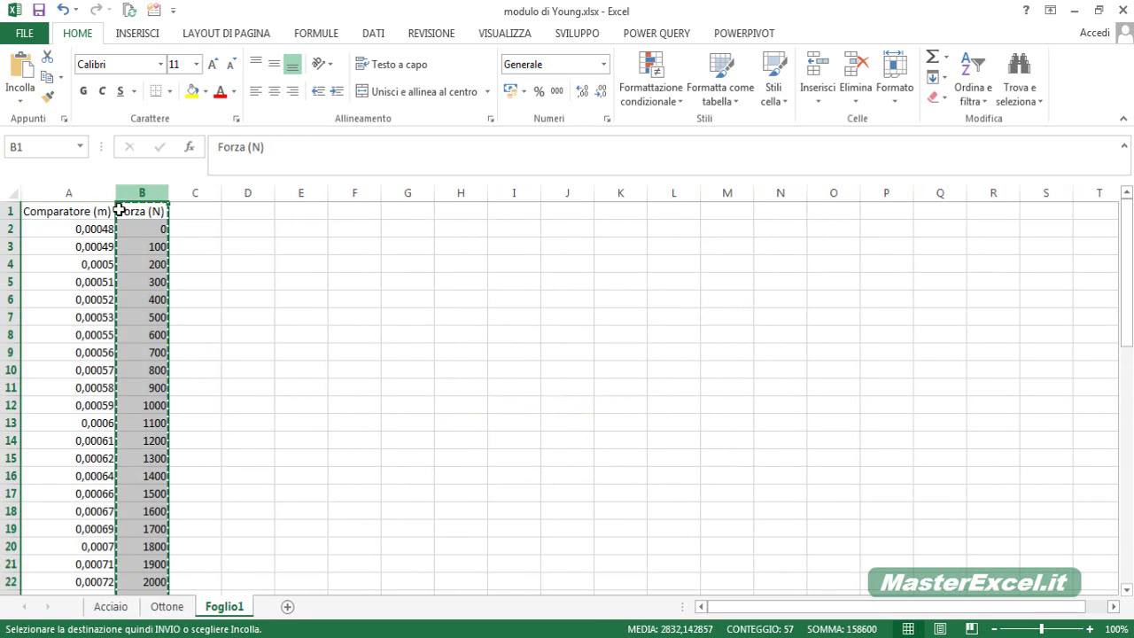
key("ctrl+c")
left_click(57, 210)
right_click(57, 209)
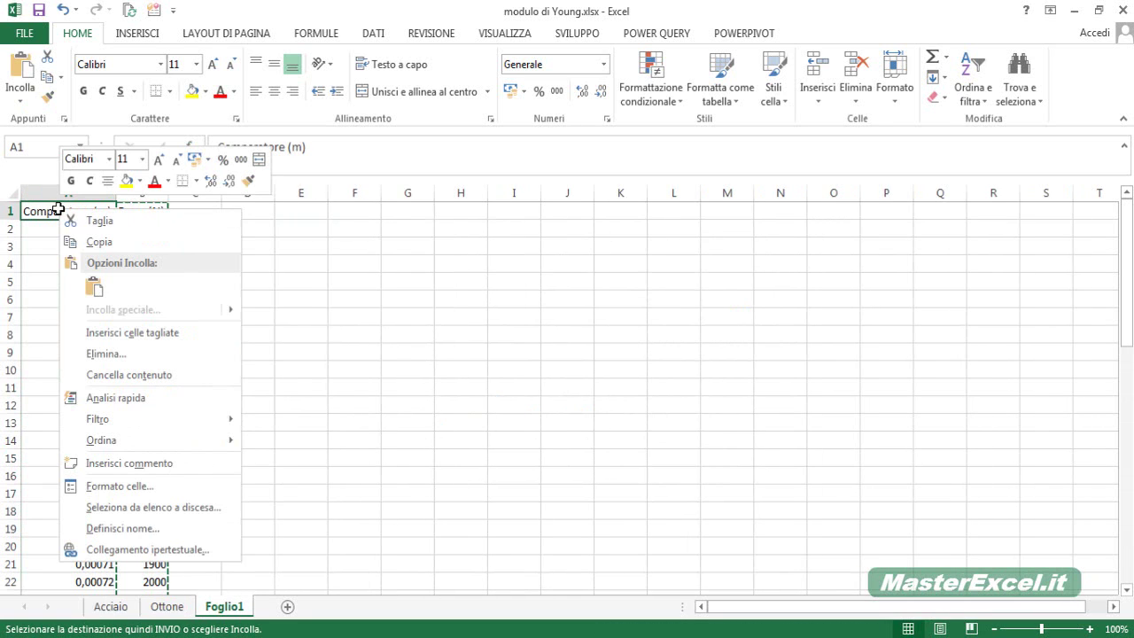
left_click(114, 330)
Confirm the Ottone data ends at row 45 with a Forza value of 4300
left_click(166, 608)
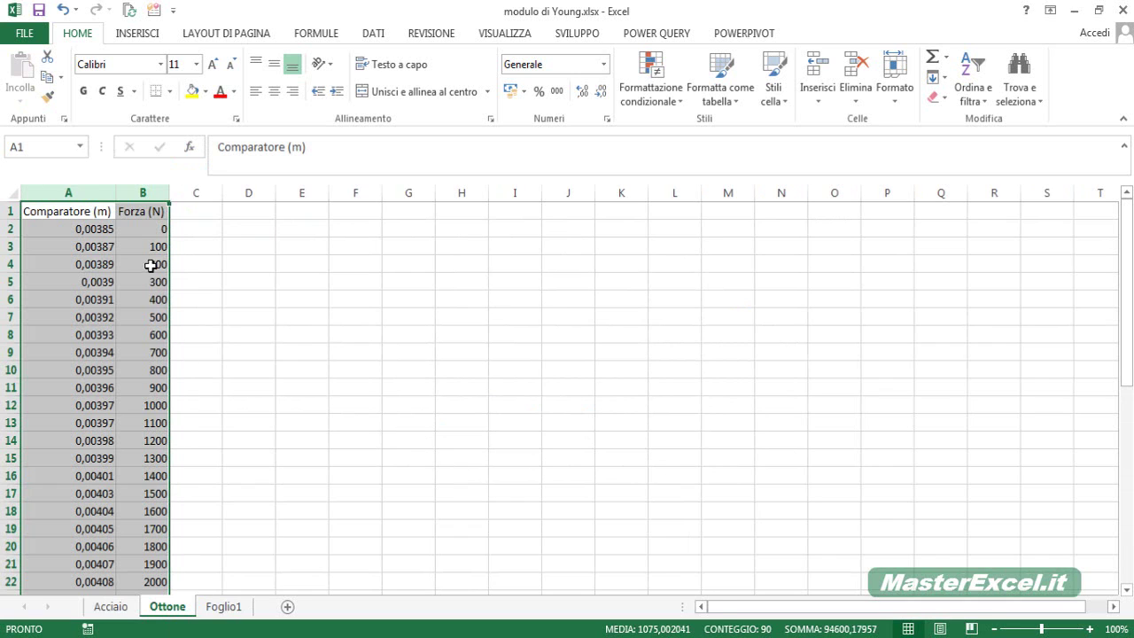
left_click(147, 233)
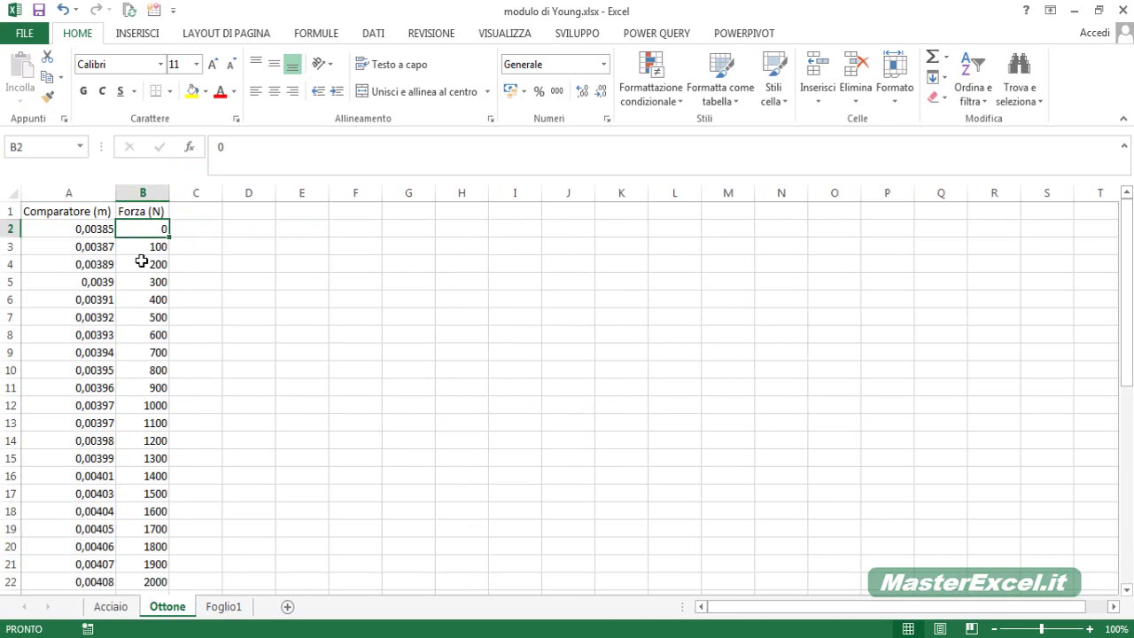
scroll(146, 229, "down", 4)
scroll(147, 293, "down", 8)
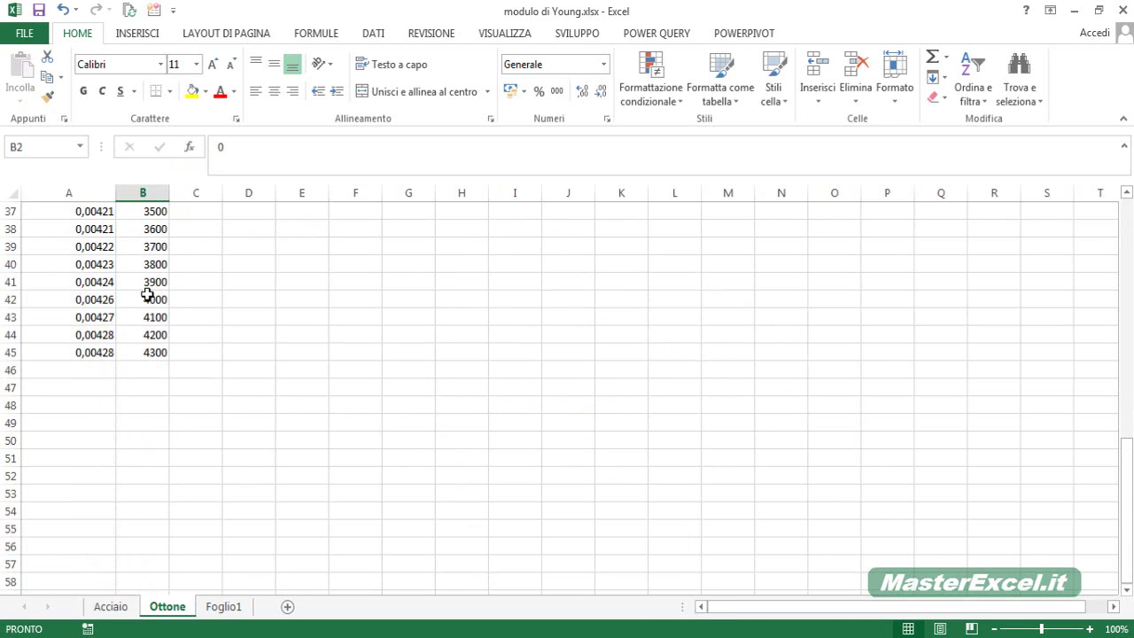
left_click(143, 352)
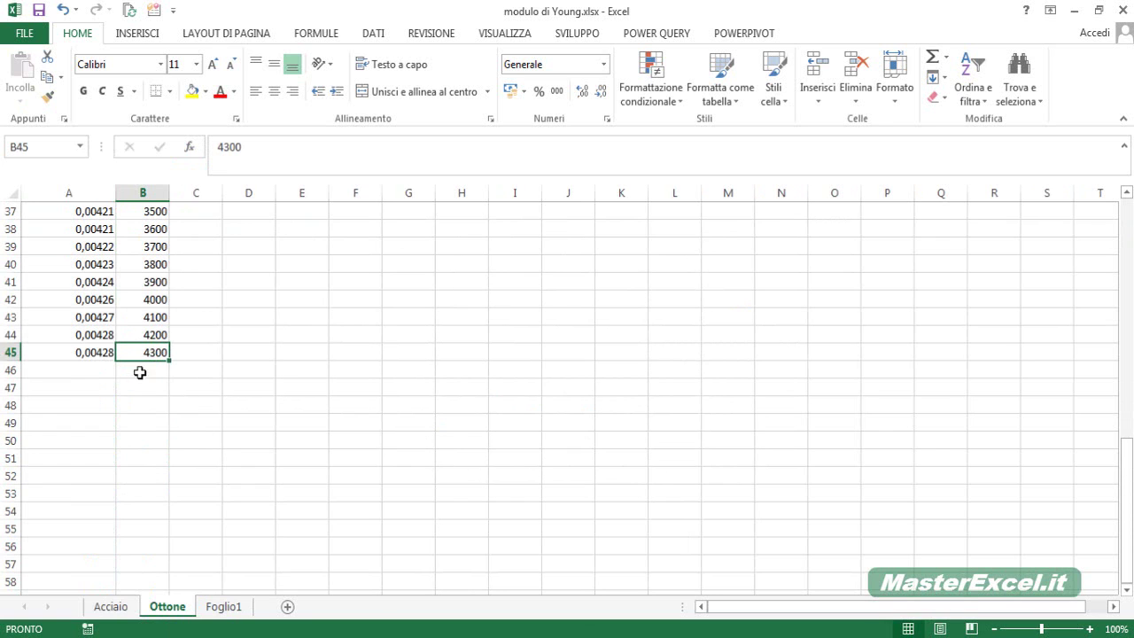
Check the last force value in the Acciaio data
left_click(111, 607)
scroll(127, 443, "down", 14)
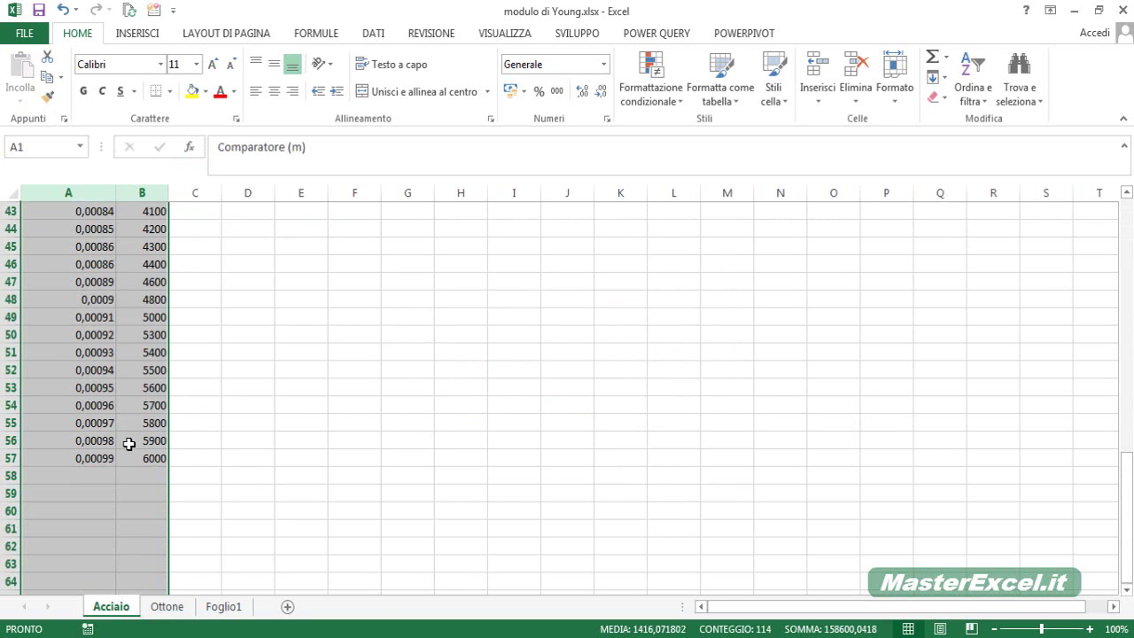
scroll(101, 390, "down", 3)
scroll(115, 434, "up", 2)
left_click(159, 416)
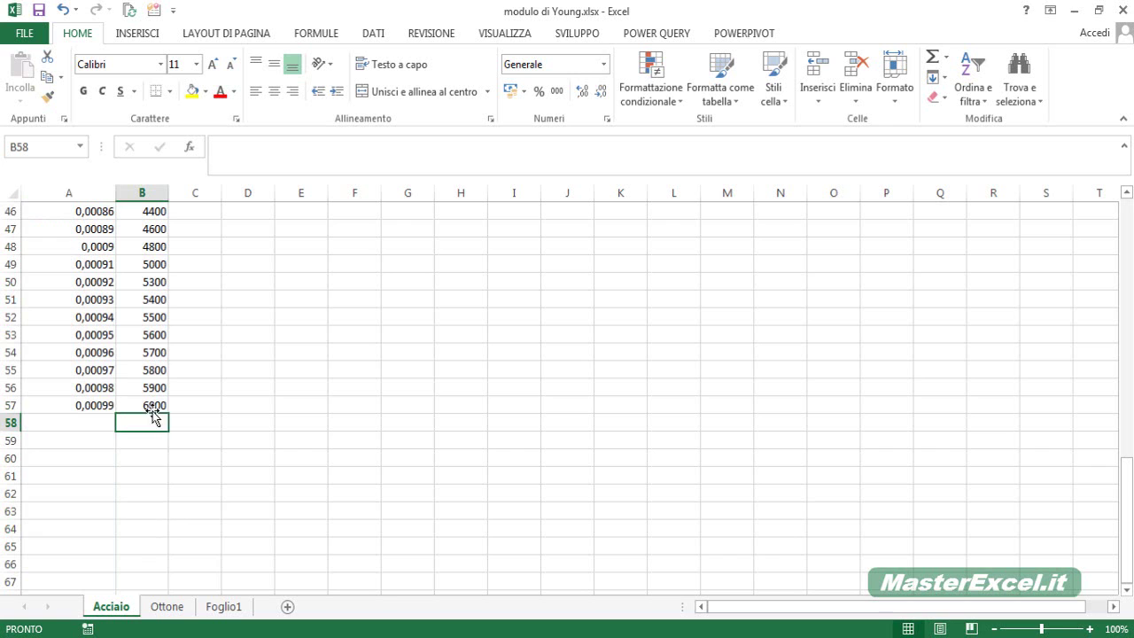
left_click(152, 407)
Select the Comparatore (m) column on the Ottone sheet
left_click(155, 607)
scroll(71, 372, "up", 2)
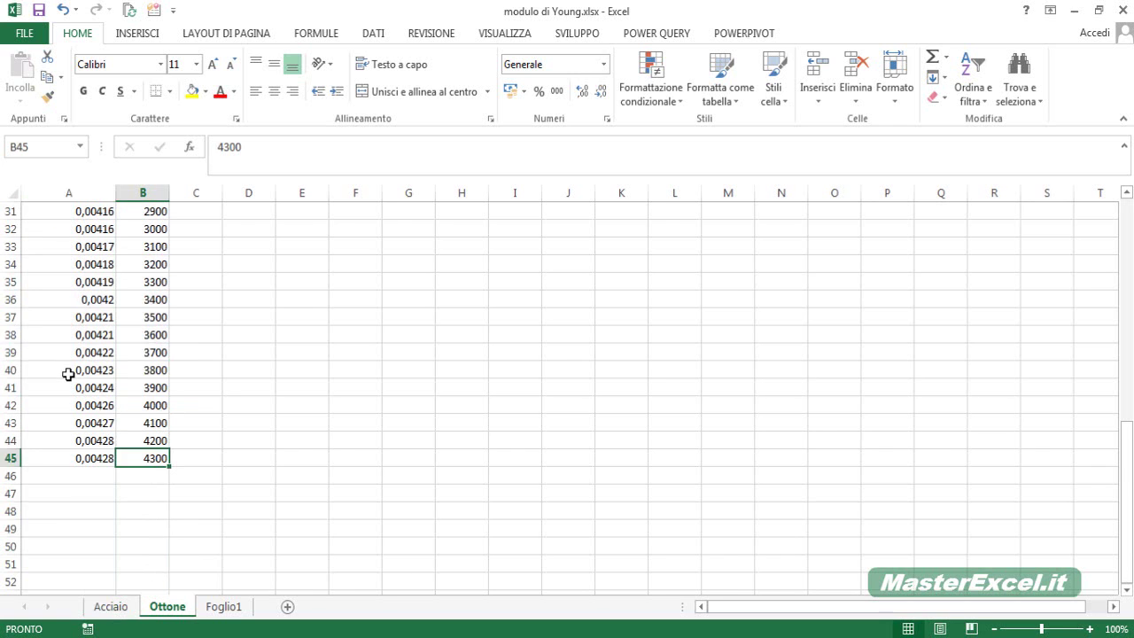
scroll(69, 374, "up", 10)
left_click(82, 192)
Paste the copied Ottone Comparatore readings into column C of Foglio1, starting at C1
key("ctrl+c")
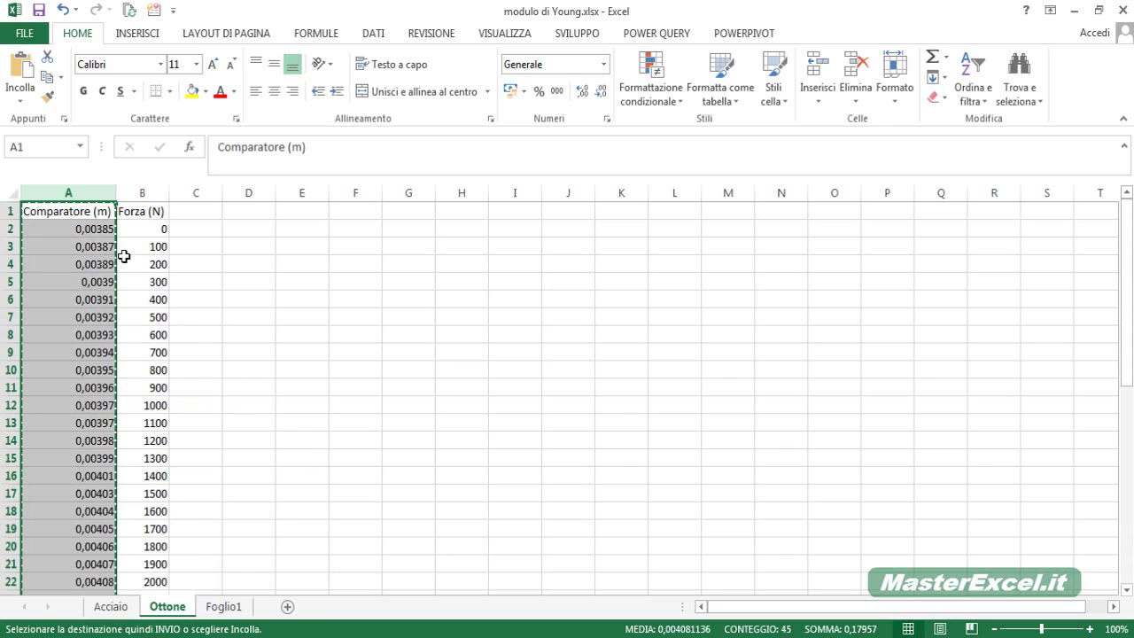
left_click(224, 607)
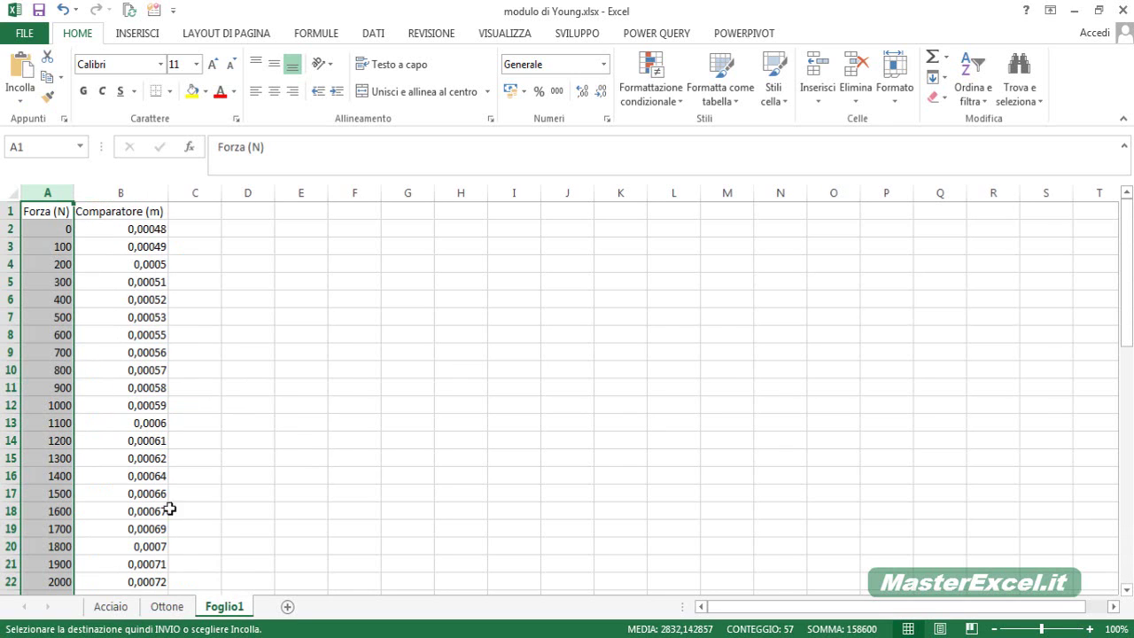
left_click(55, 226)
left_click(175, 218)
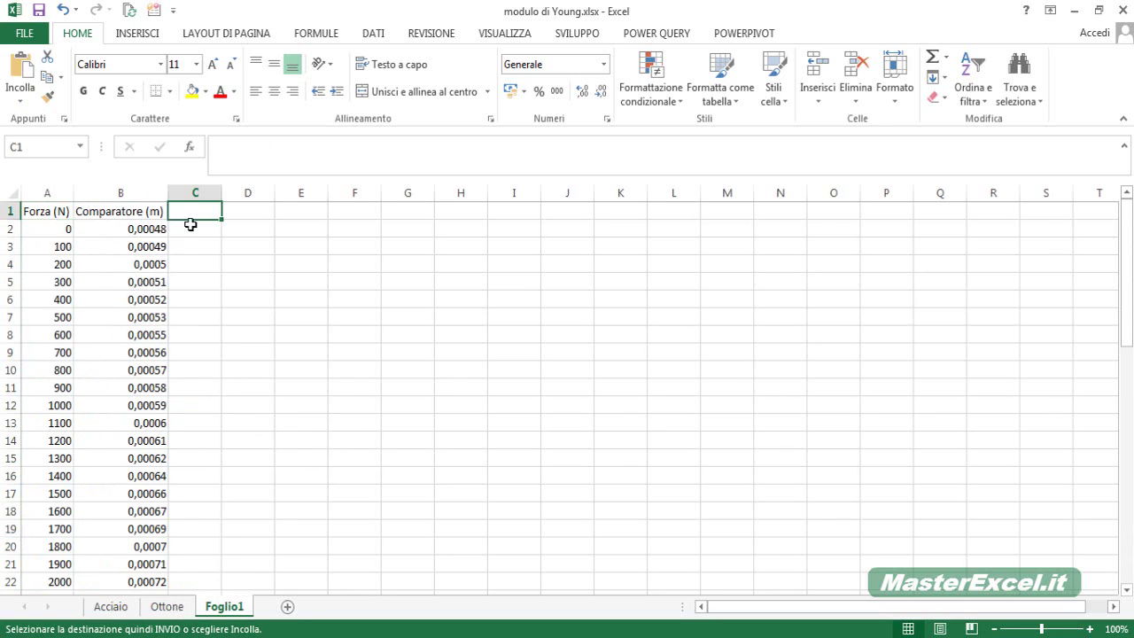
key("ctrl+v")
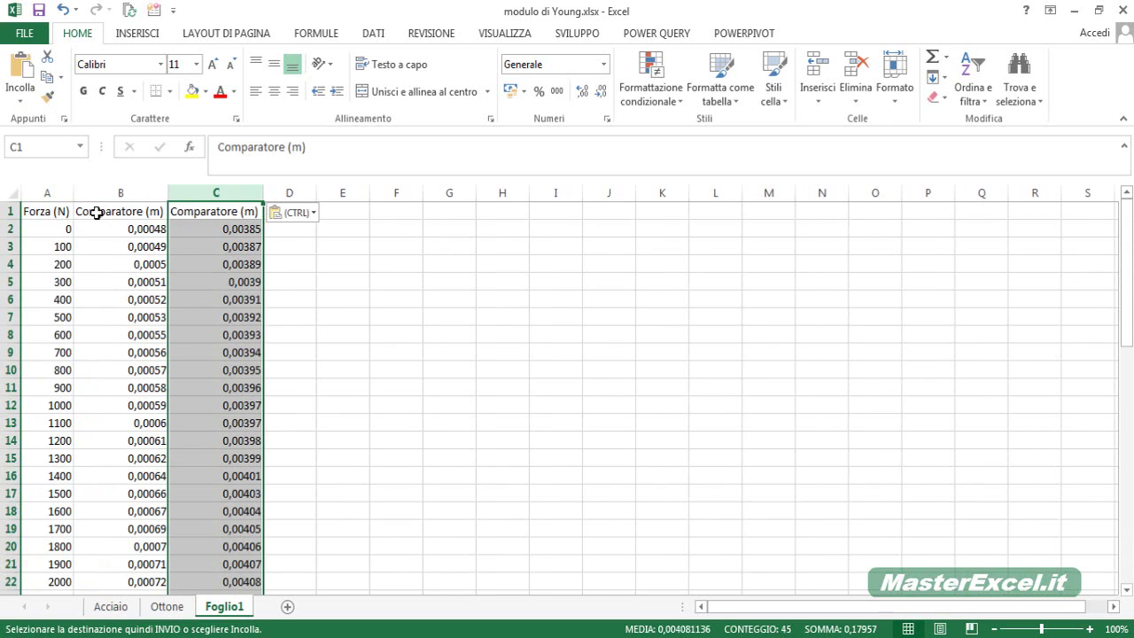
Rename header B1 to 'Acciaio' and C1 to 'Ottone'
left_click(96, 213)
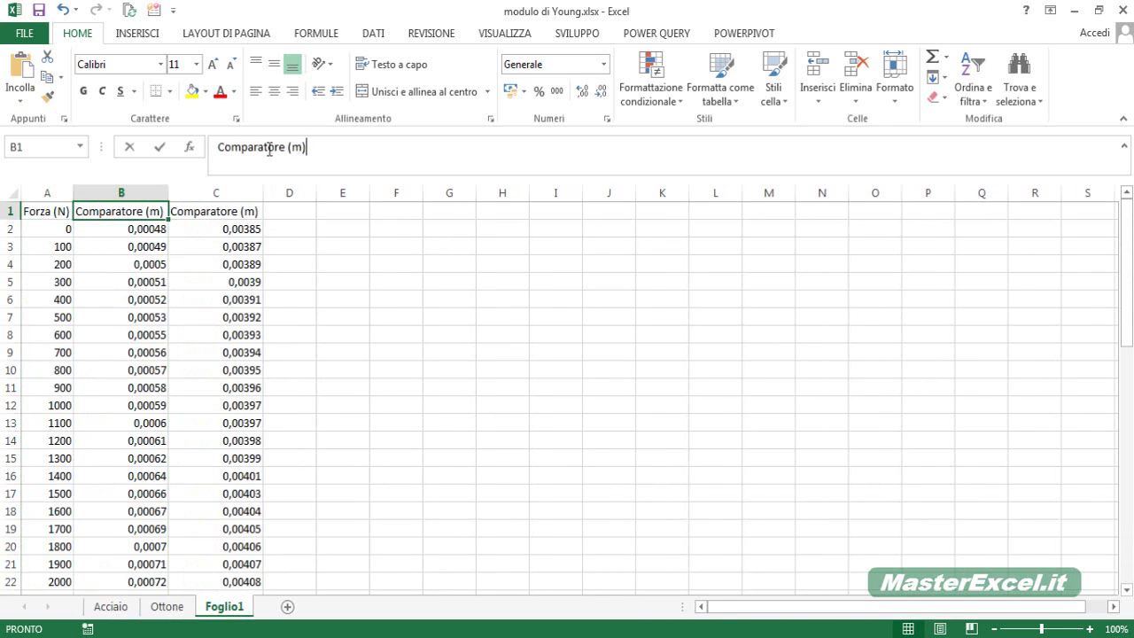
left_click_drag(306, 147, 219, 147)
type("Acciaio")
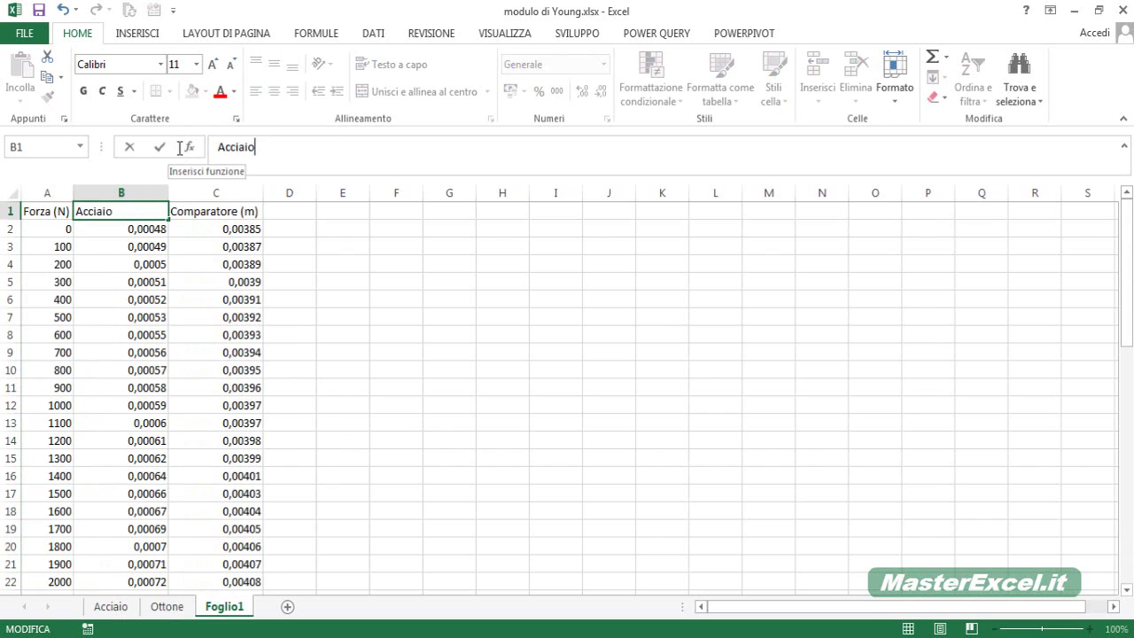
key("Tab")
type("Otto")
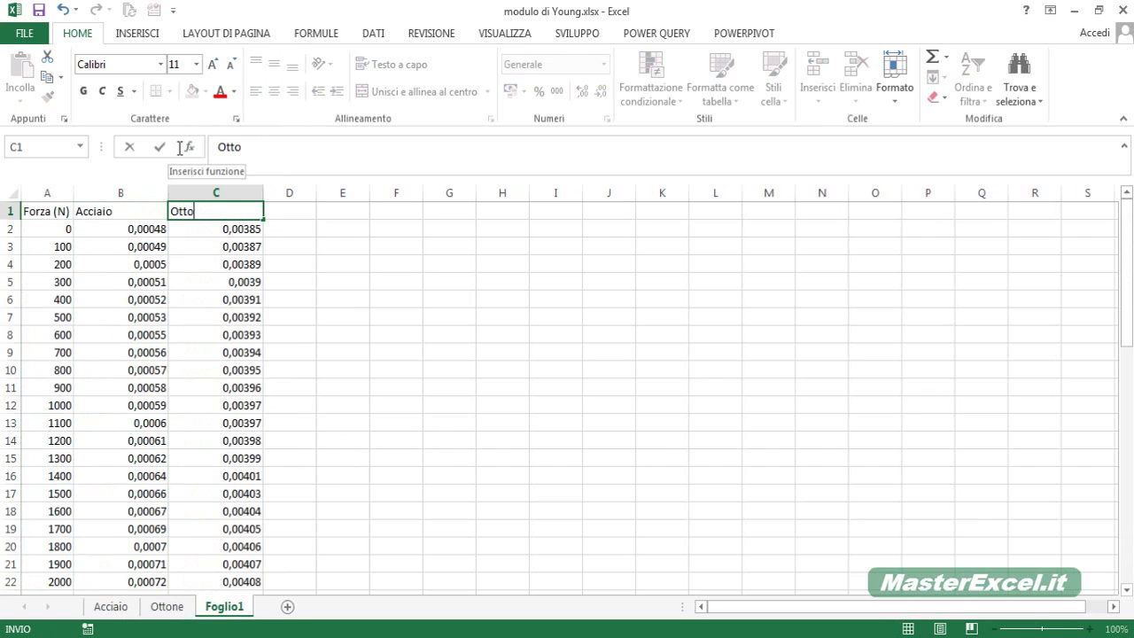
key("Return")
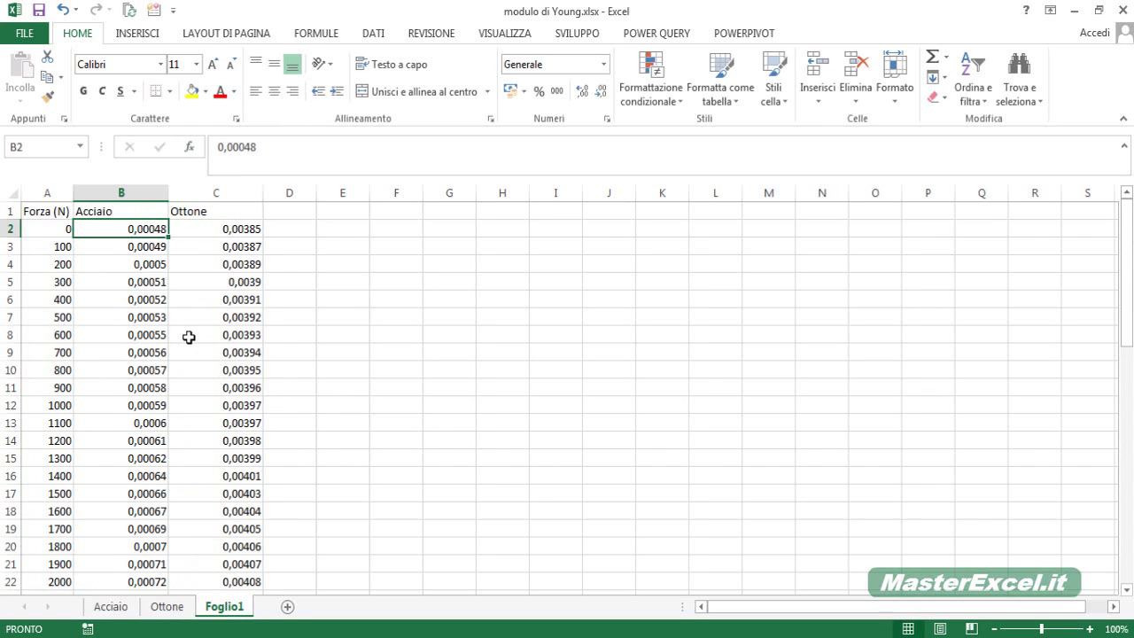
Select columns A through C on Foglio1
scroll(183, 335, "down", 8)
scroll(183, 335, "down", 7)
scroll(203, 284, "up", 15)
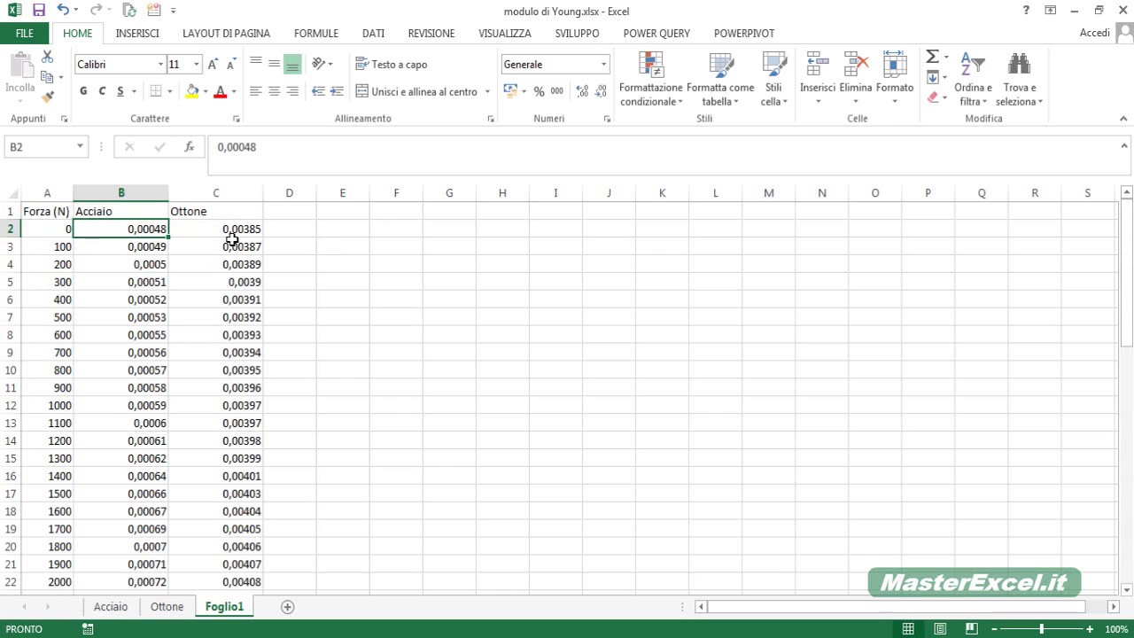
left_click(240, 192)
left_click_drag(95, 194, 47, 192)
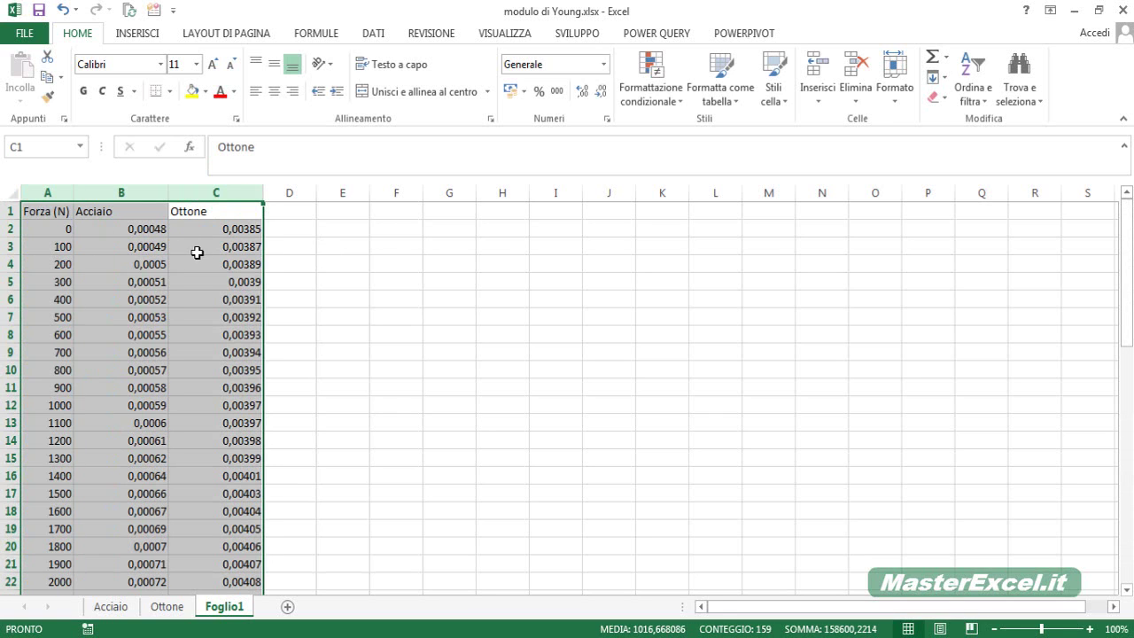
left_click(142, 33)
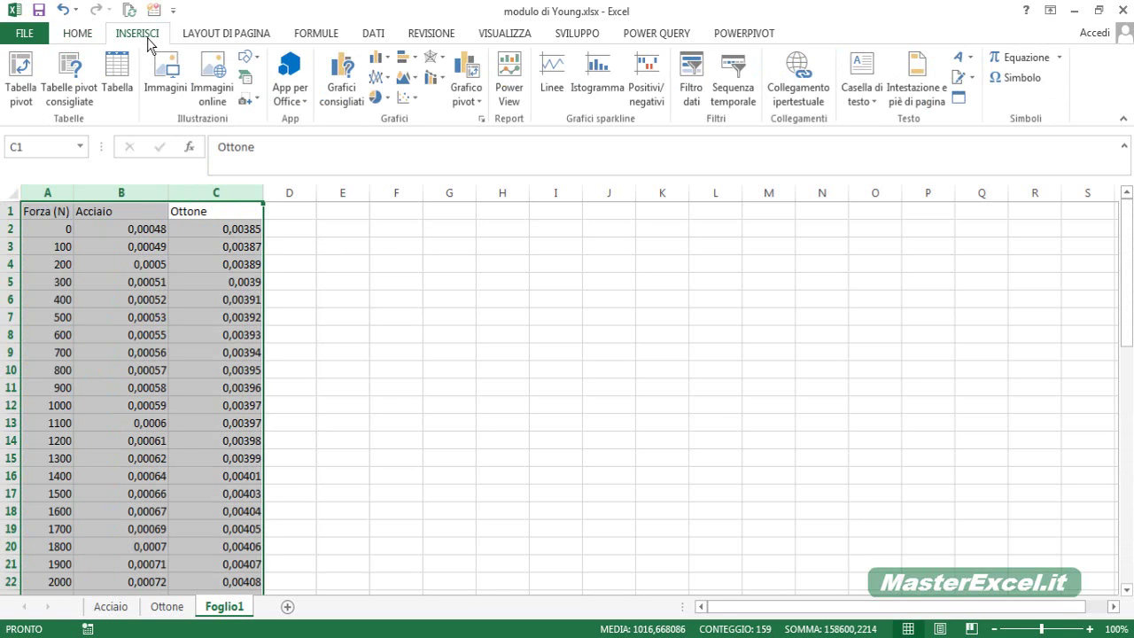
left_click(408, 97)
left_click(412, 158)
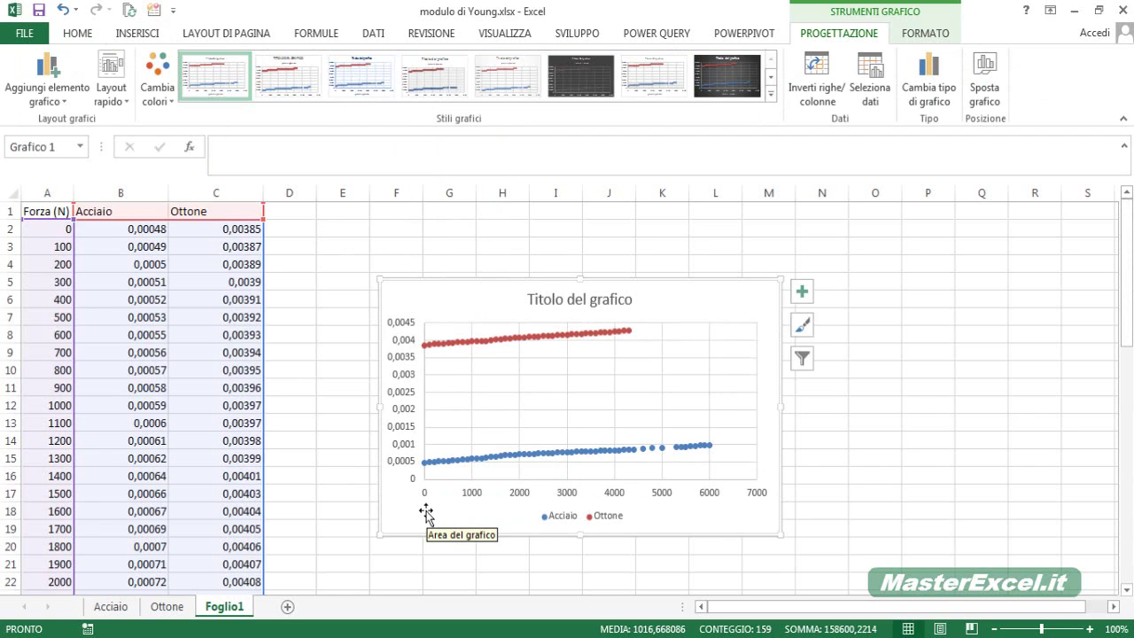
right_click(452, 398)
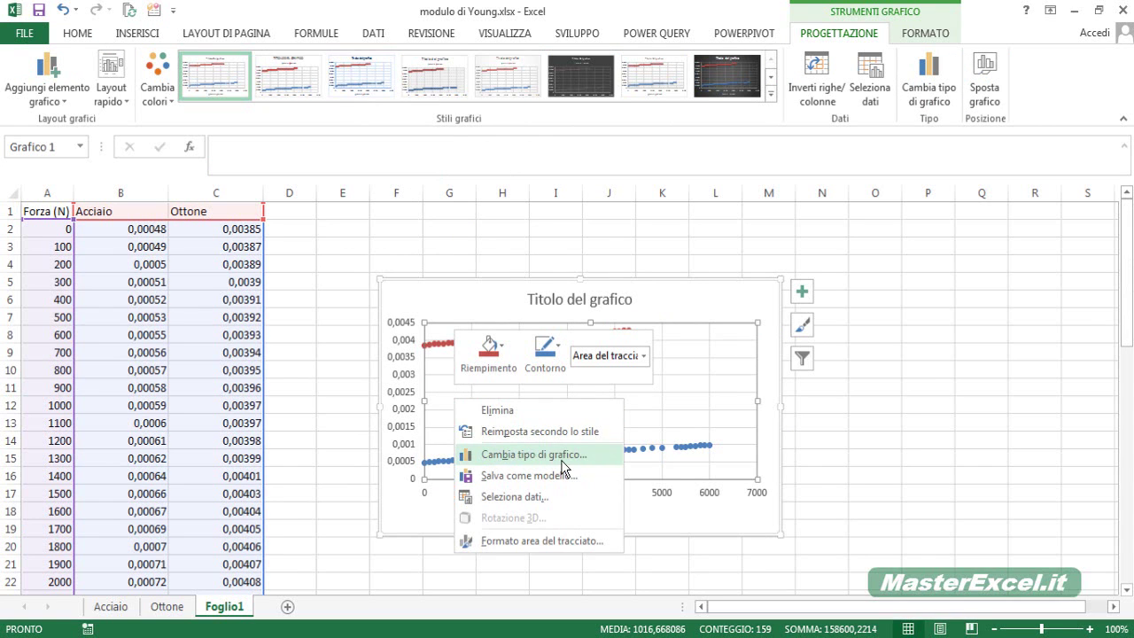
left_click(557, 496)
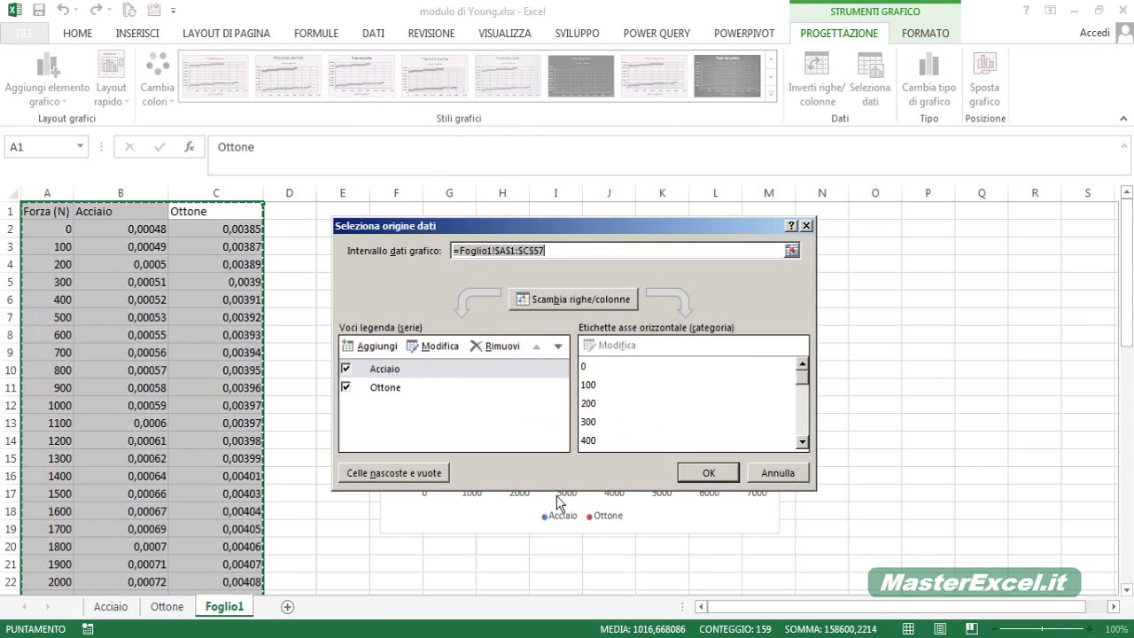
left_click(558, 301)
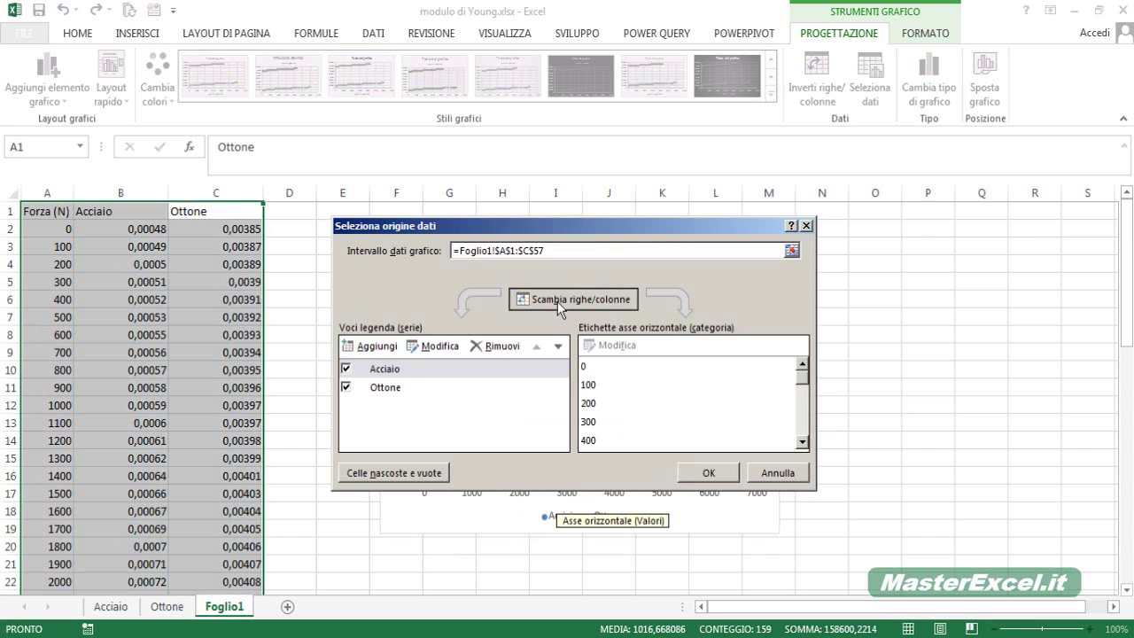
left_click(708, 472)
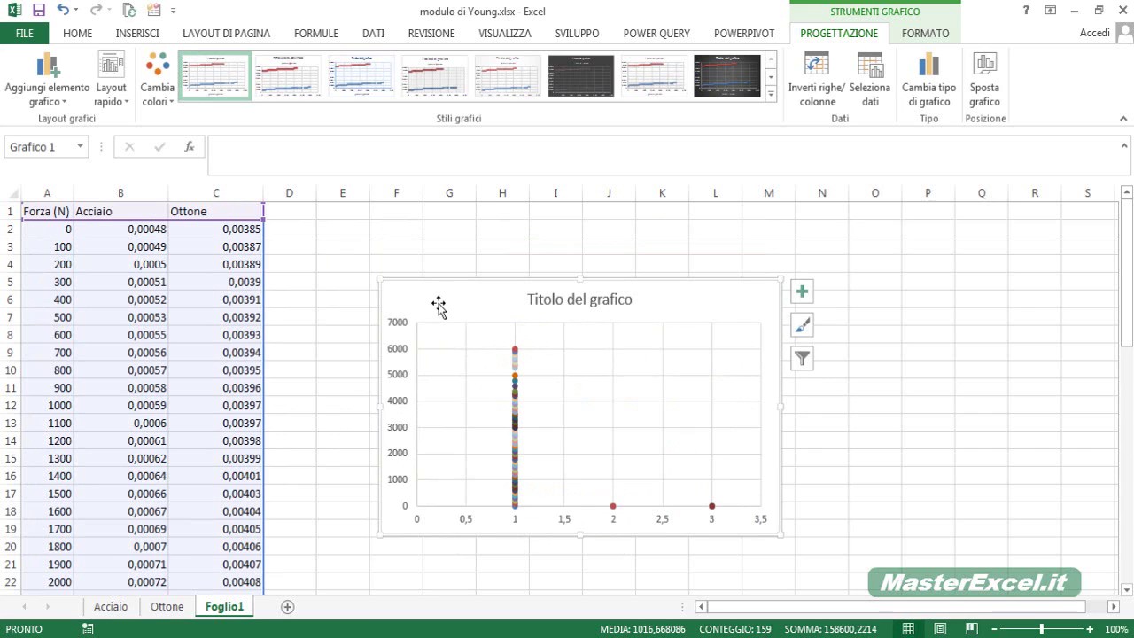
key("Delete")
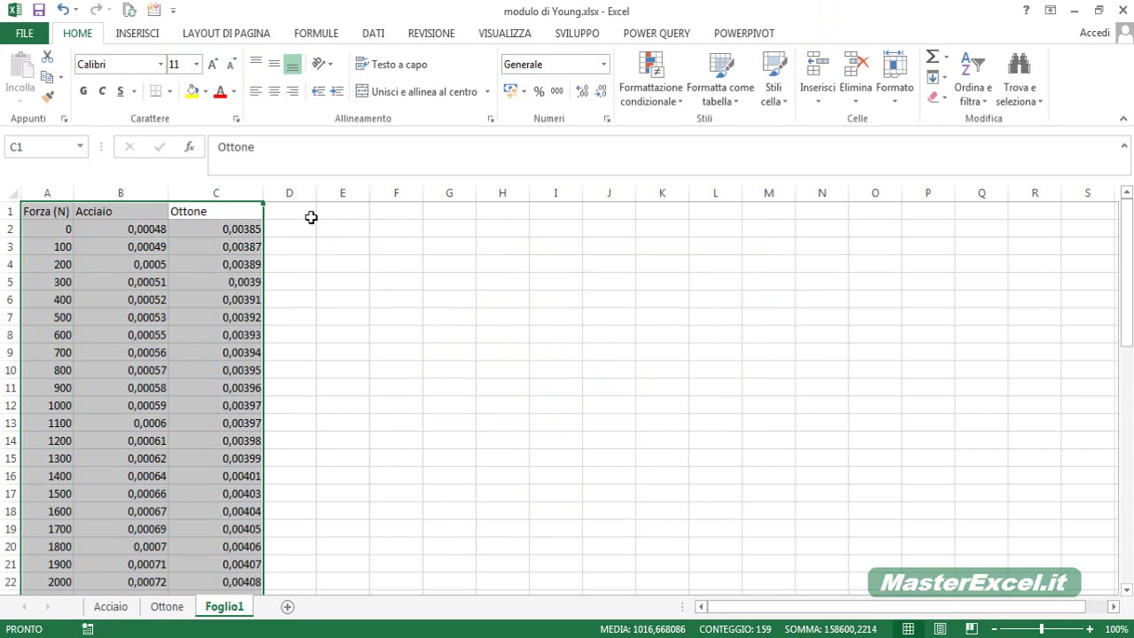
left_click(342, 216)
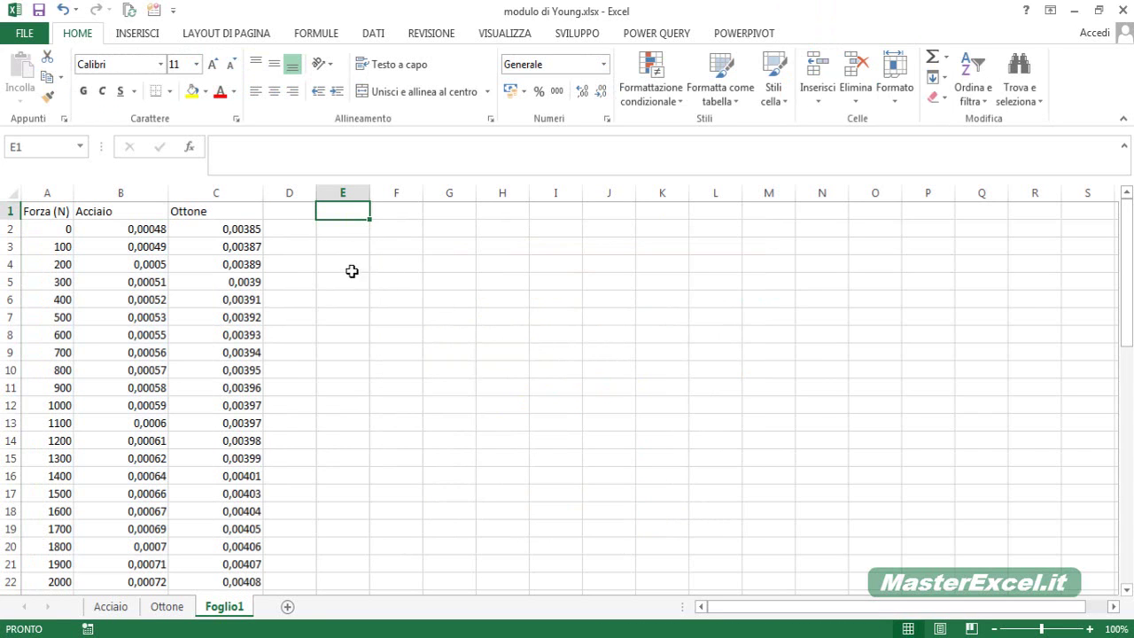
left_click(342, 251)
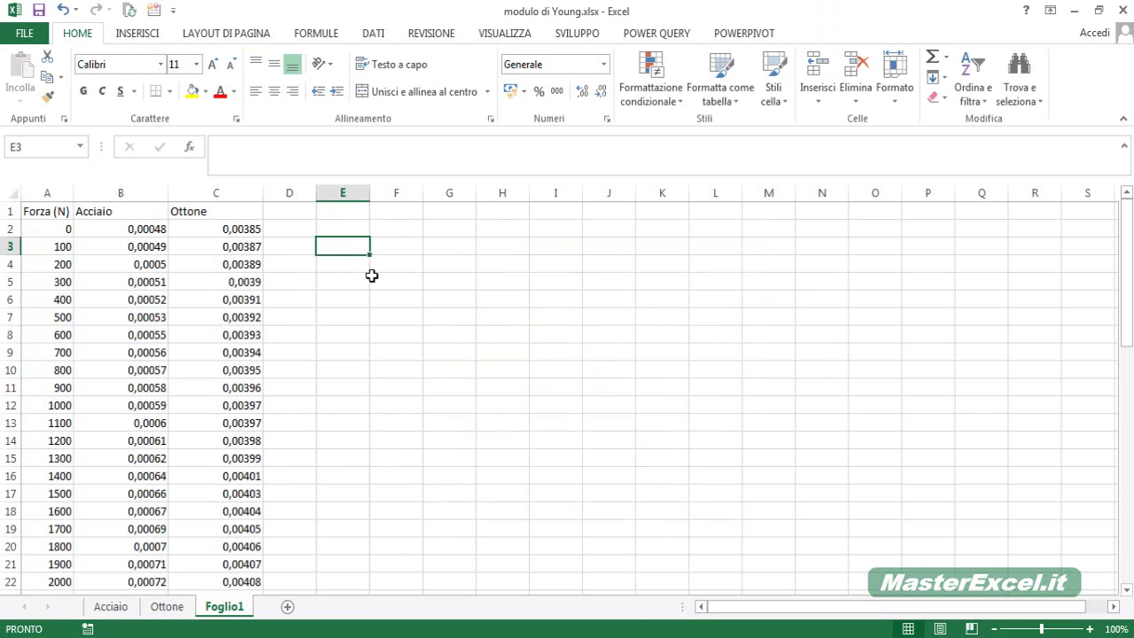
Insert an empty markers-only scatter chart beside the data and bring up Seleziona dati
left_click(137, 36)
left_click(406, 97)
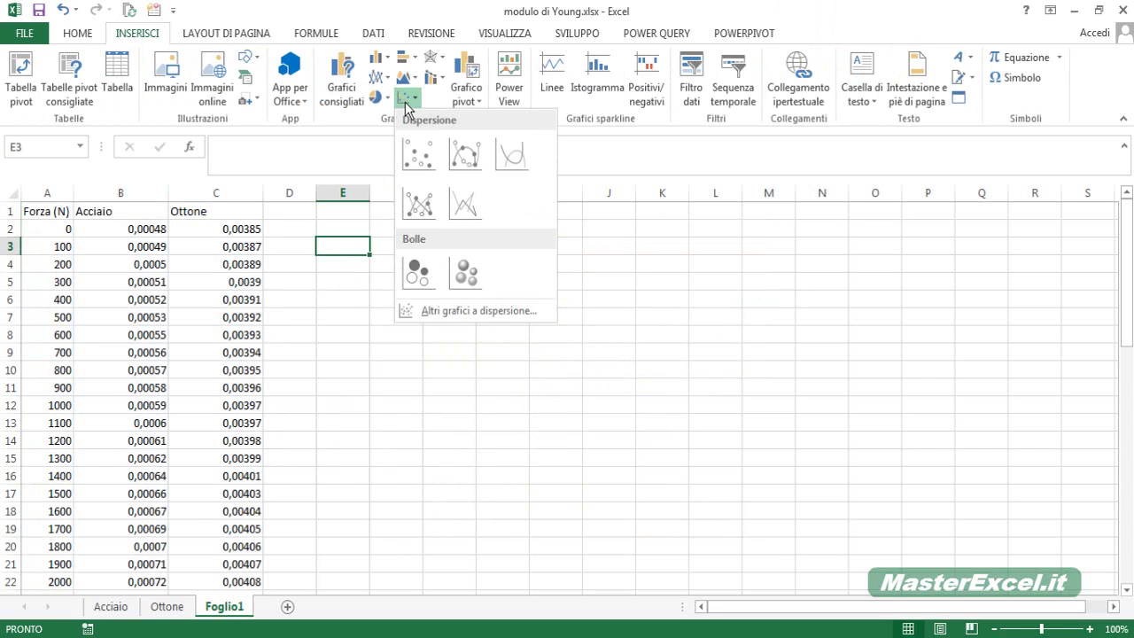
left_click(417, 154)
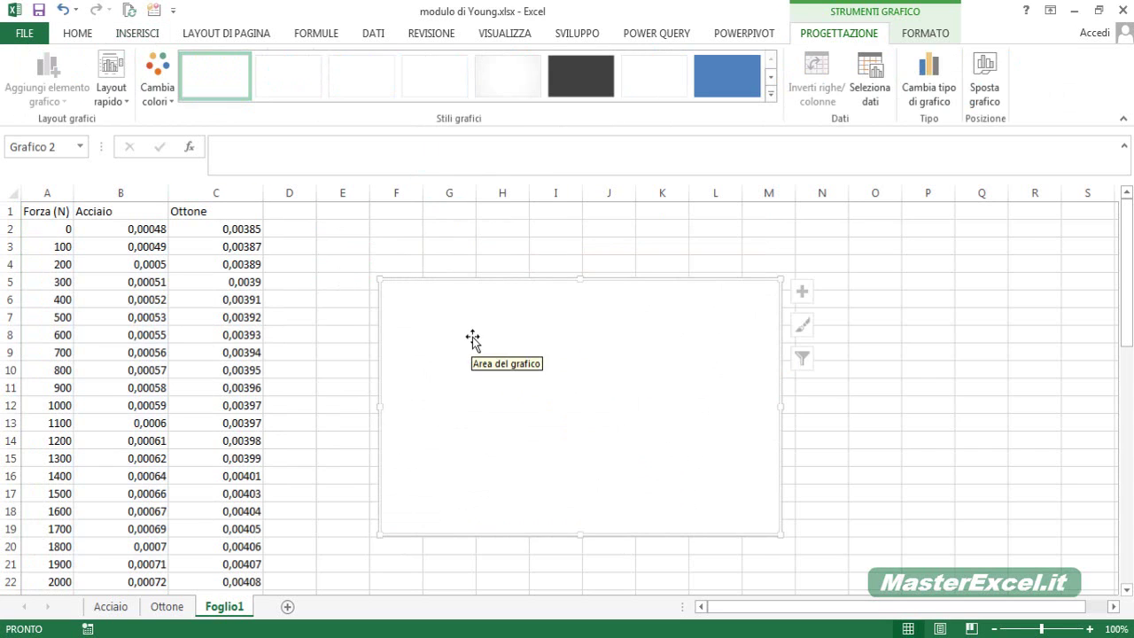
left_click_drag(451, 276, 410, 266)
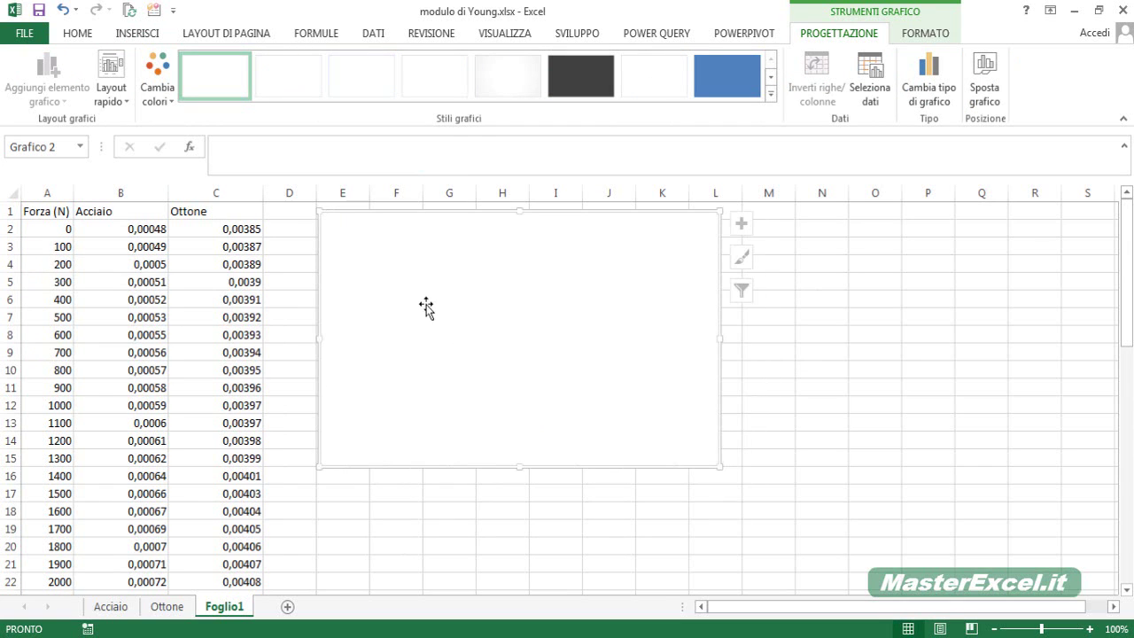
right_click(416, 275)
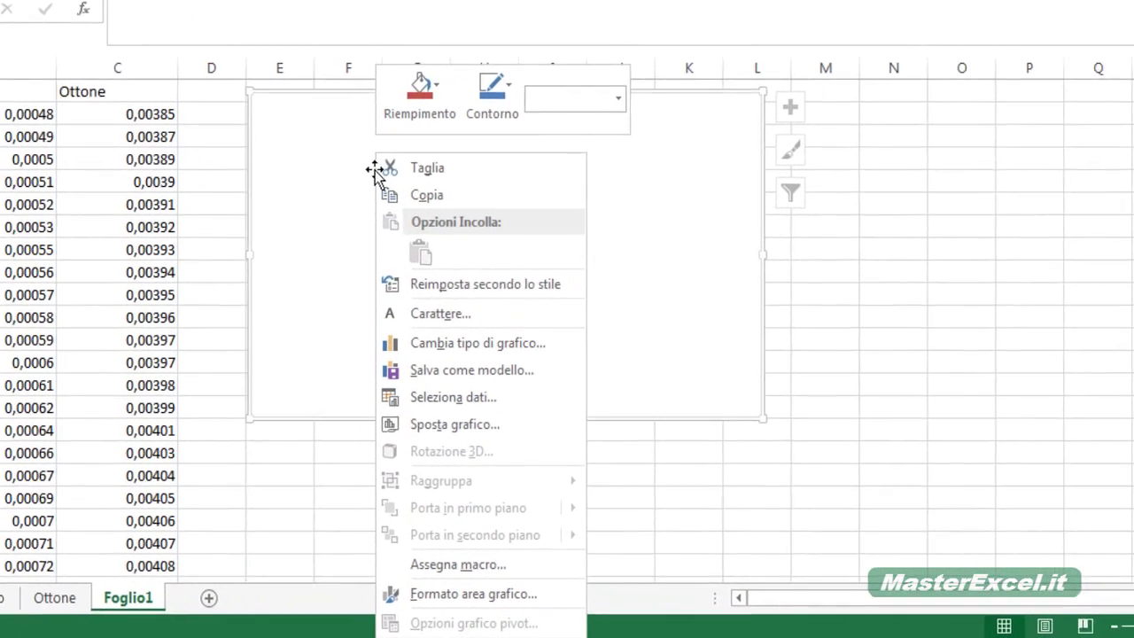
left_click(458, 385)
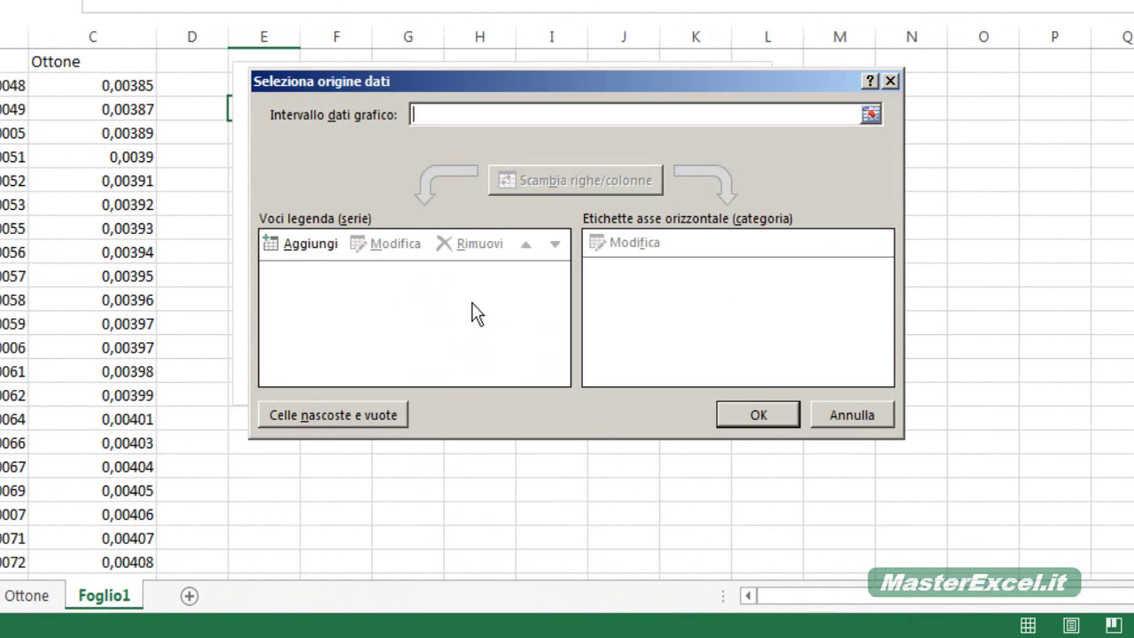
Add a series named Acciaio with X values B2:B57
left_click(301, 246)
type("Acci")
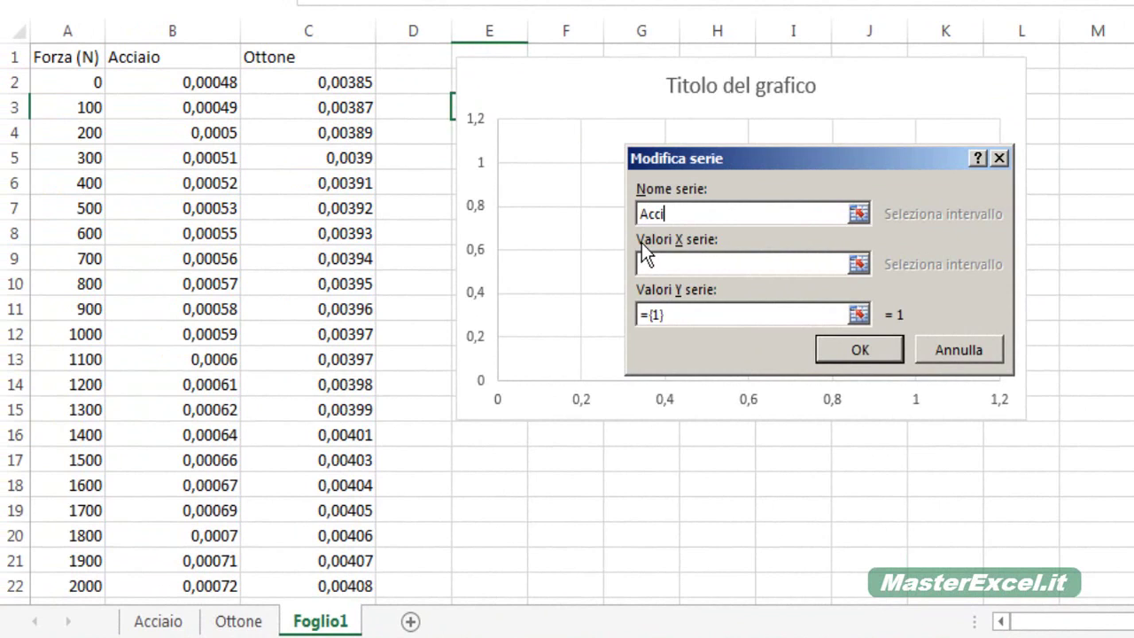
type("aio")
left_click(824, 264)
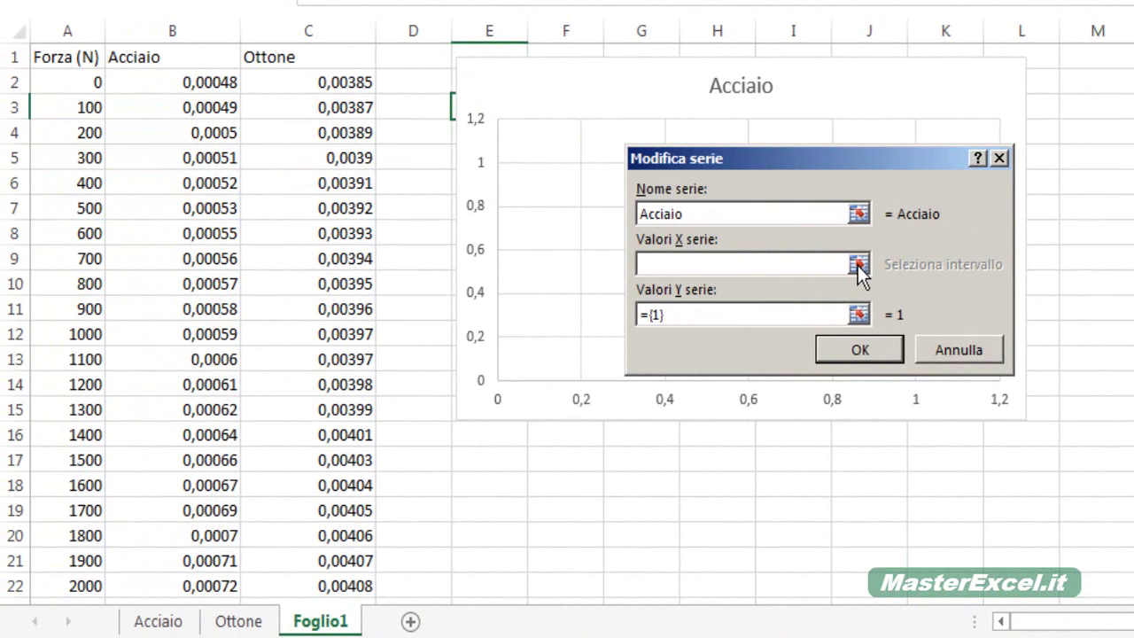
left_click(857, 265)
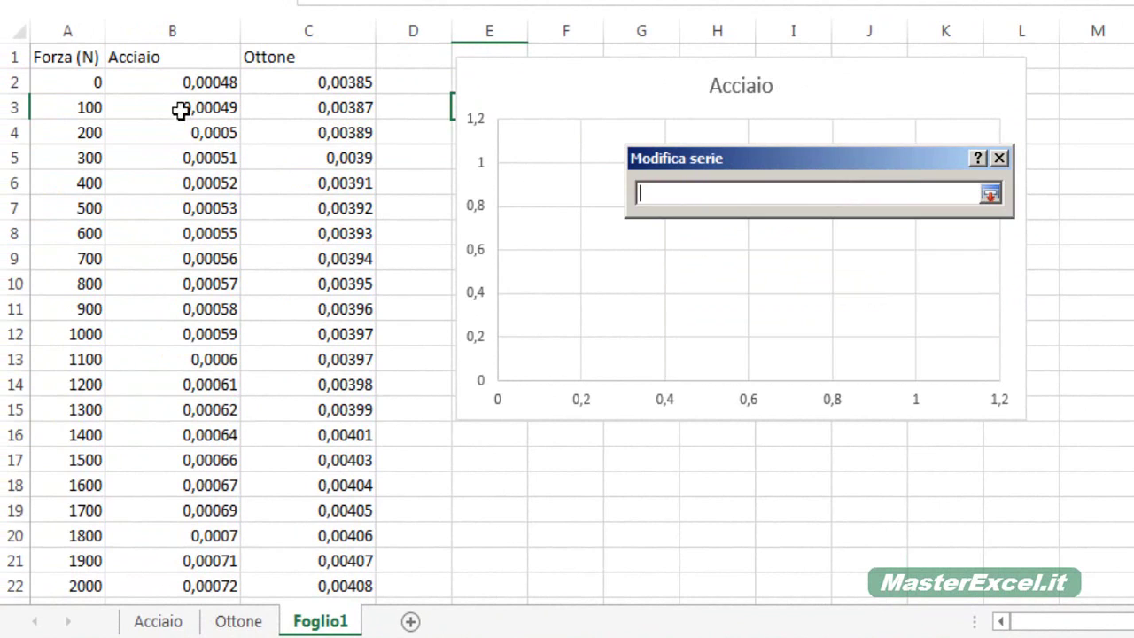
left_click(179, 31)
left_click_drag(177, 83, 222, 610)
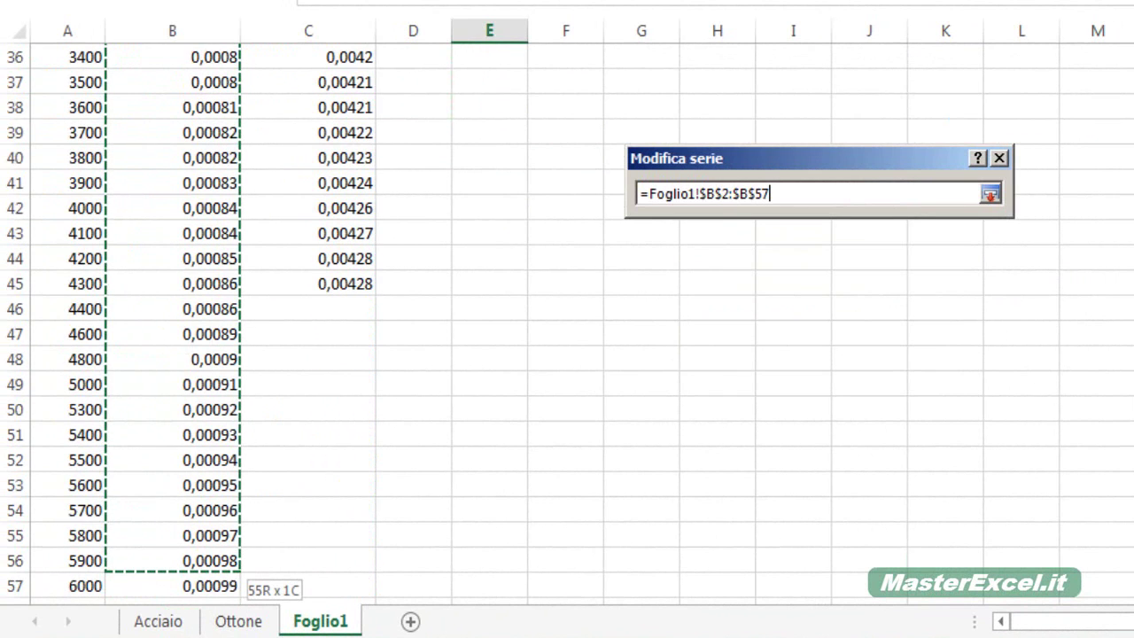
mouse_move(230, 611)
left_mouse_down()
mouse_move(180, 505)
mouse_move(164, 531)
left_mouse_up()
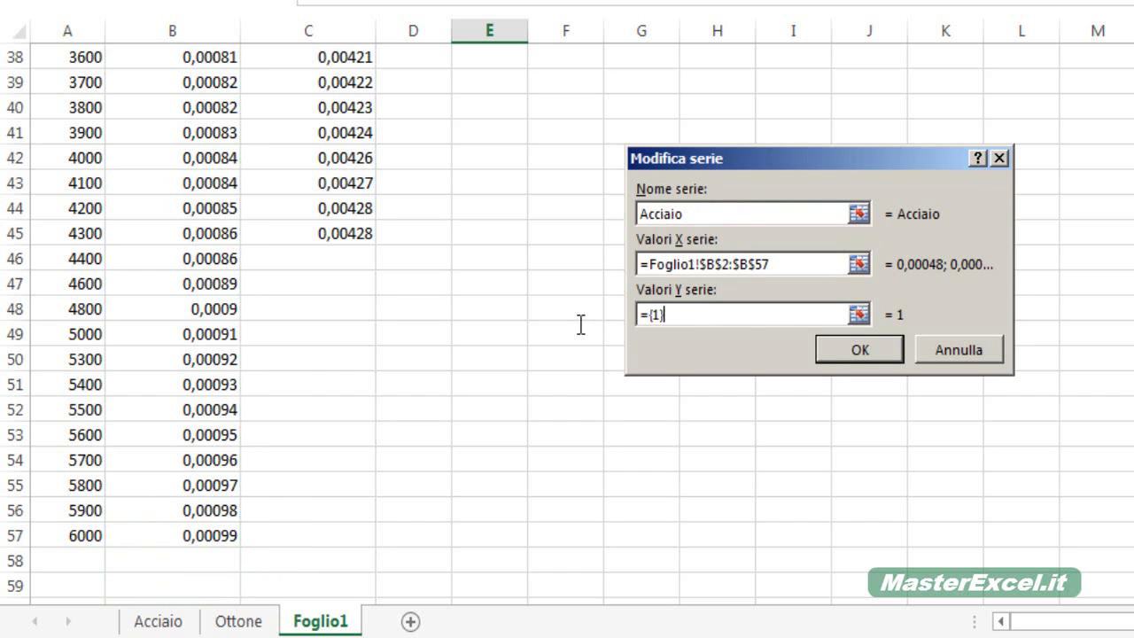
Set the series Y values to the Forza column A and apply the data source
key("BackSpace")
key("BackSpace")
key("BackSpace")
key("BackSpace")
left_click(859, 314)
left_click(85, 30)
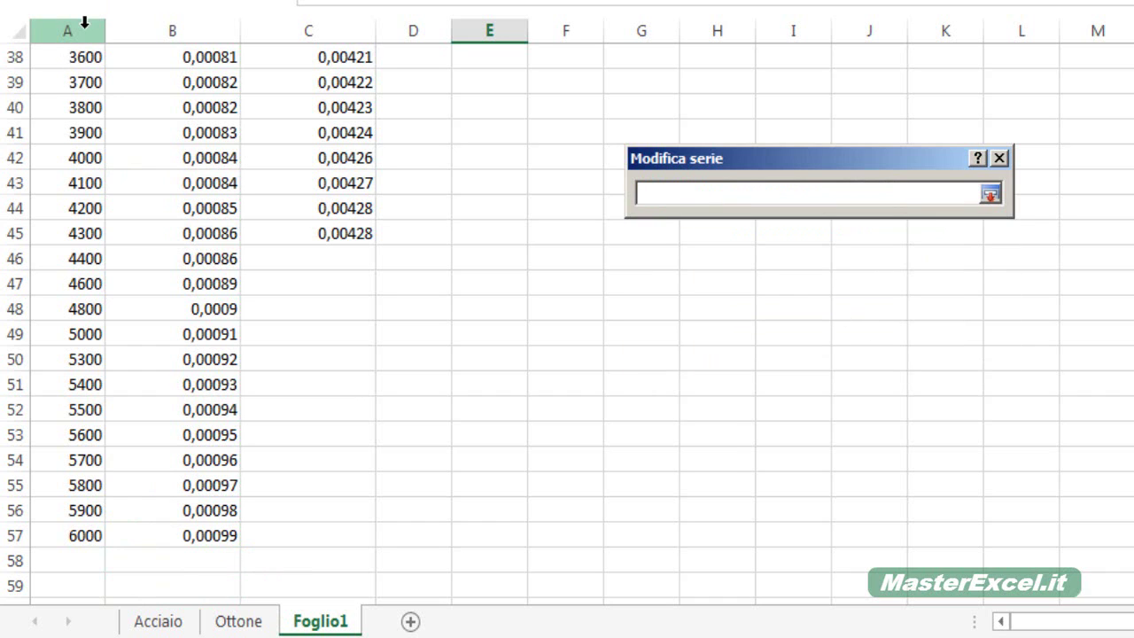
key("Return")
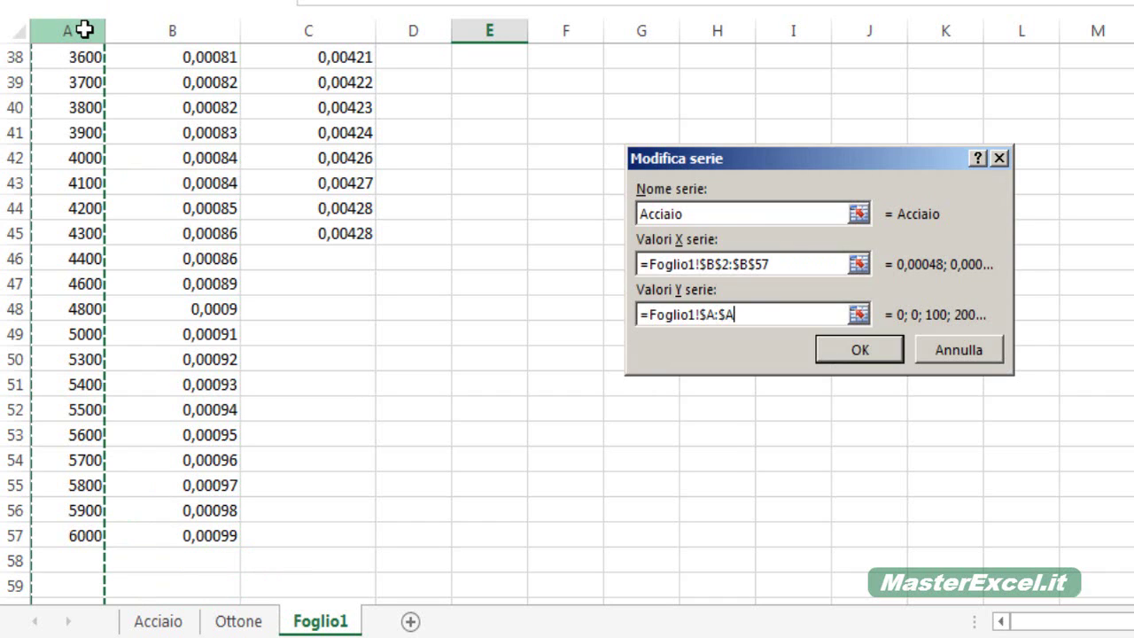
key("Return")
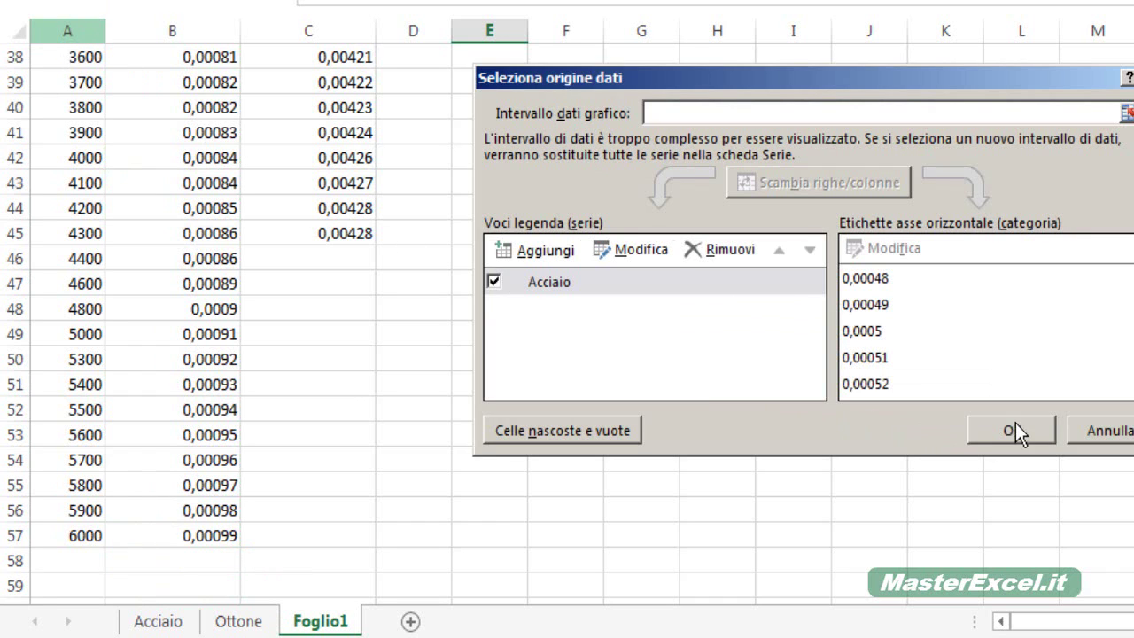
left_click(1017, 432)
scroll(772, 387, "up", 10)
scroll(759, 369, "up", 3)
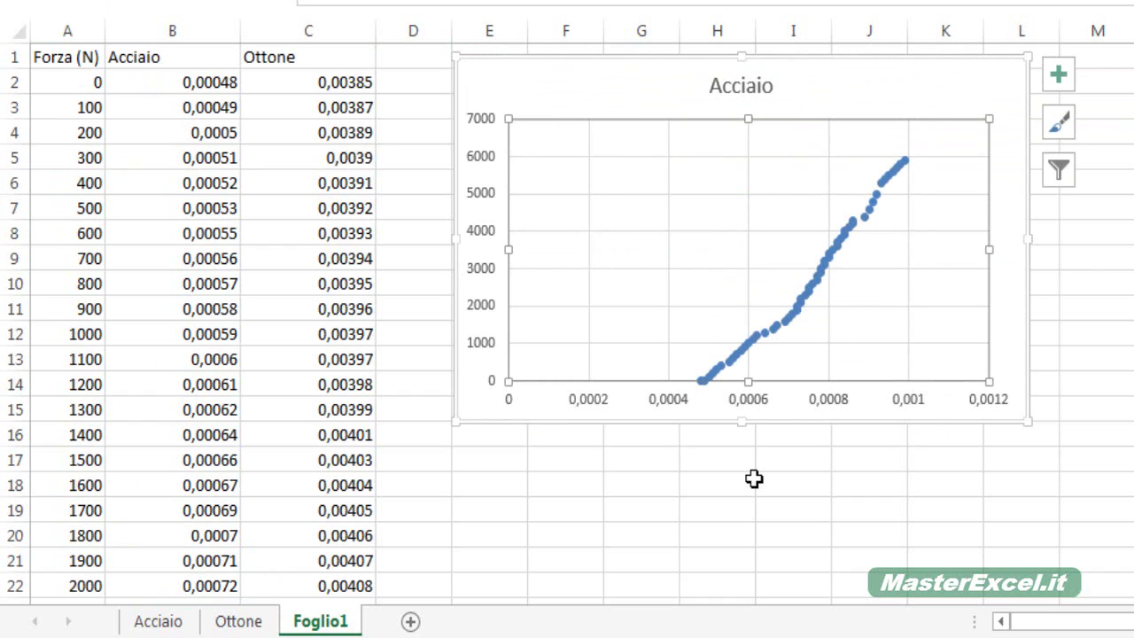
Add a new chart series named Ottone using C2:C45 as its X values
right_click(639, 256)
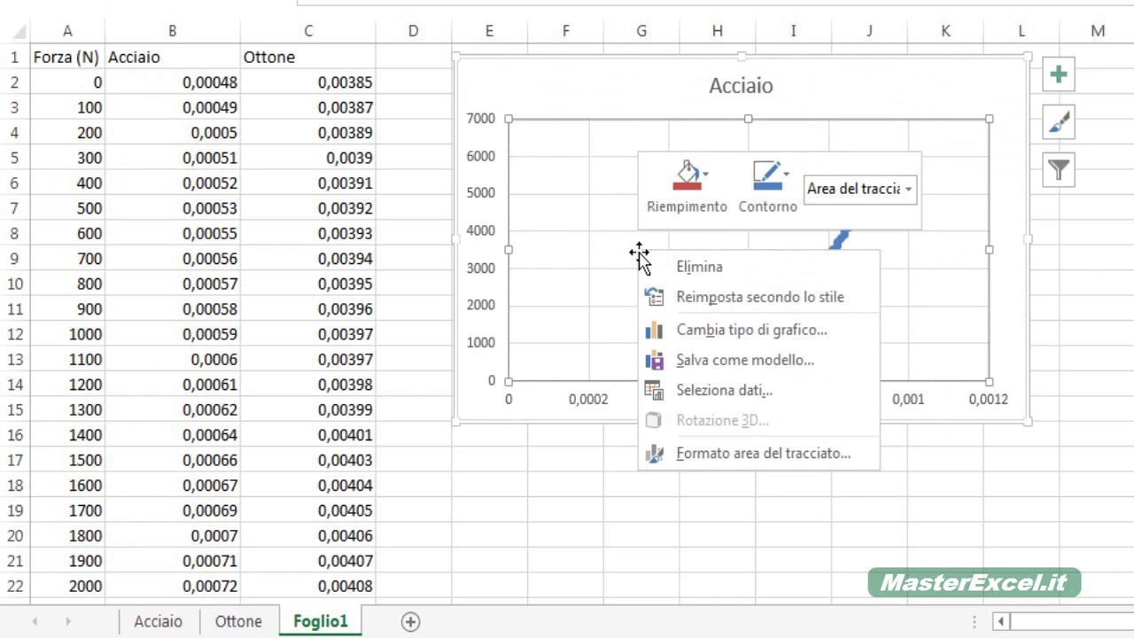
left_click(706, 392)
left_click(536, 250)
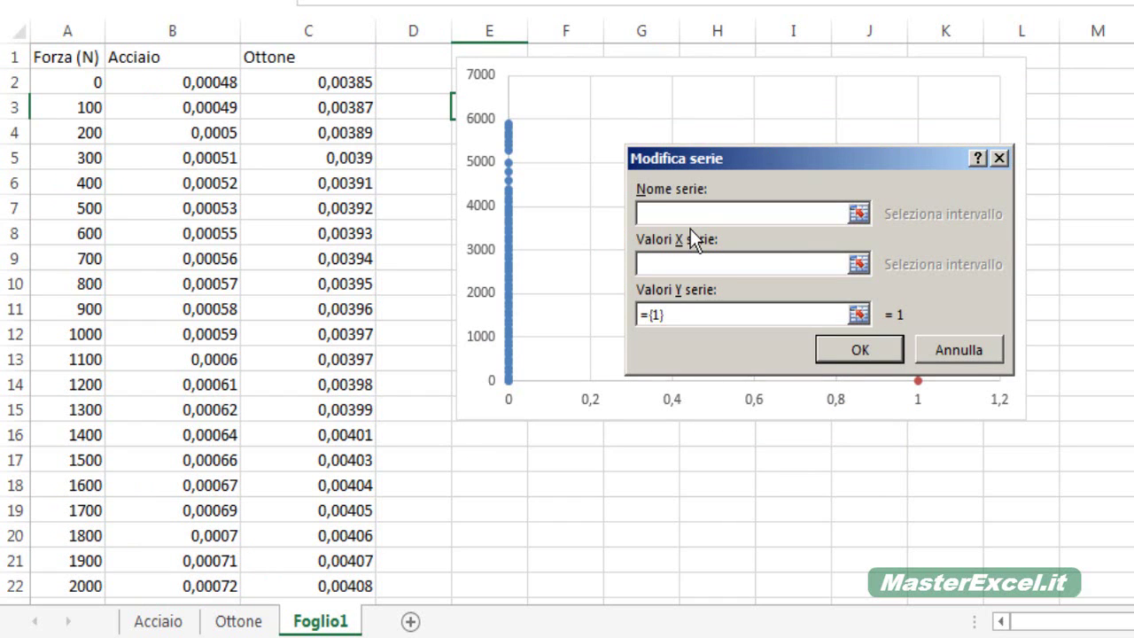
type("Ottone")
left_click(858, 264)
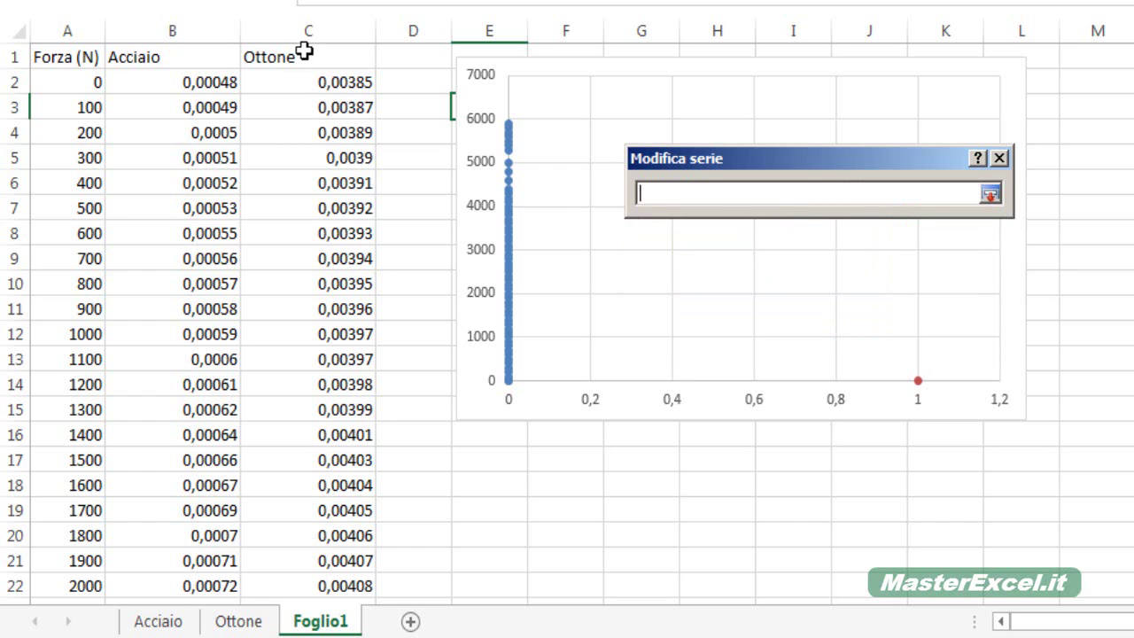
left_click(305, 31)
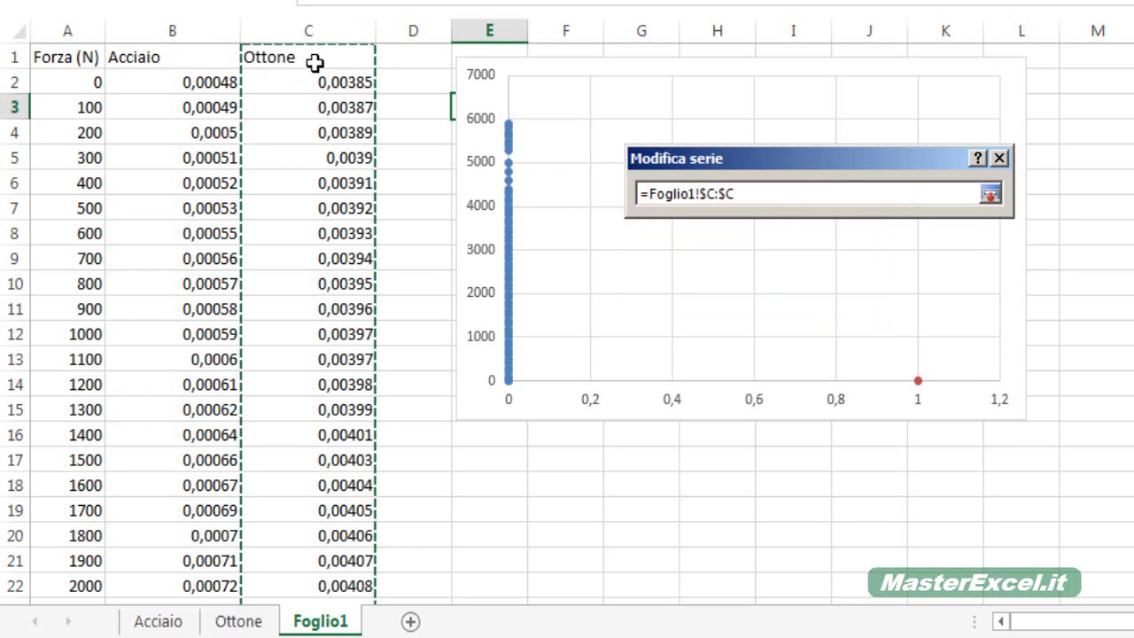
mouse_move(306, 89)
left_mouse_down()
mouse_move(306, 564)
mouse_move(322, 349)
left_mouse_up()
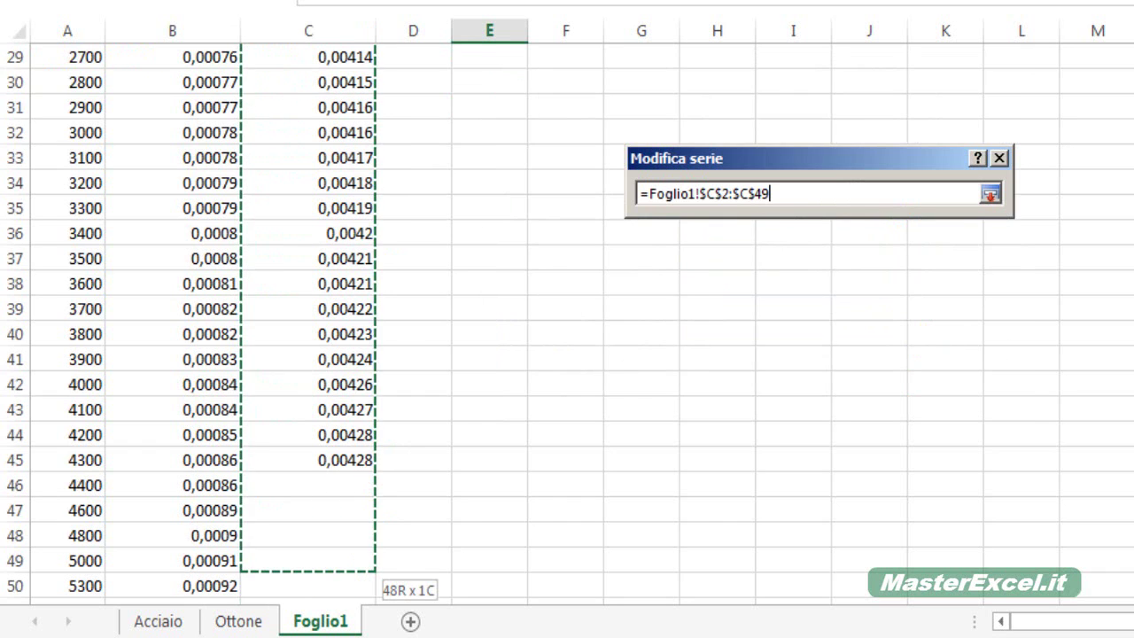
scroll(461, 350, "up", 10)
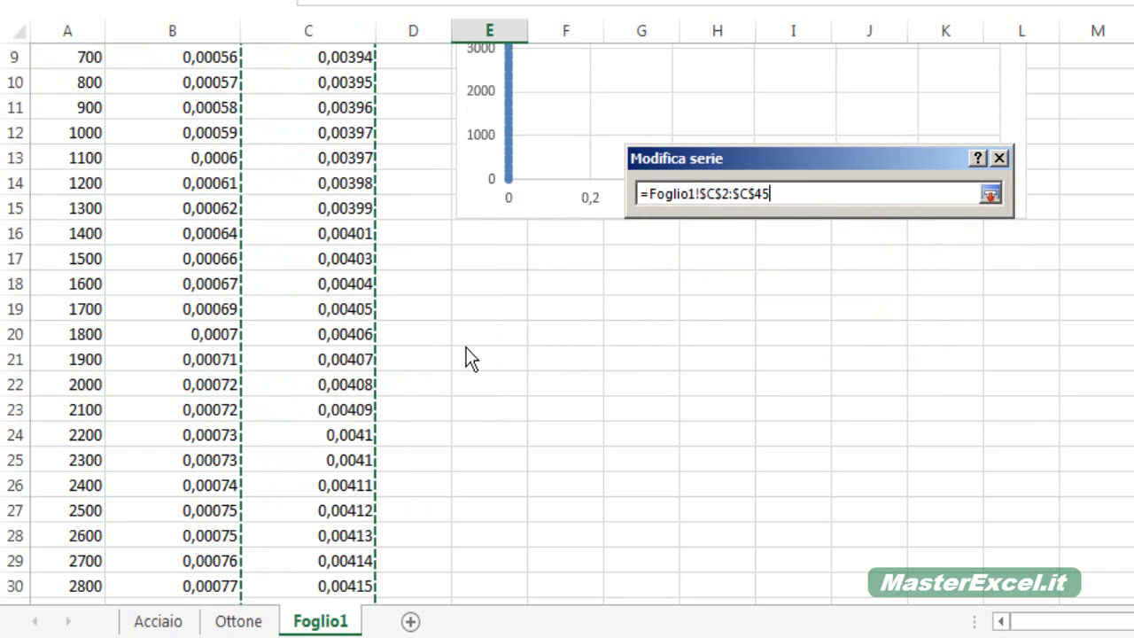
key("Return")
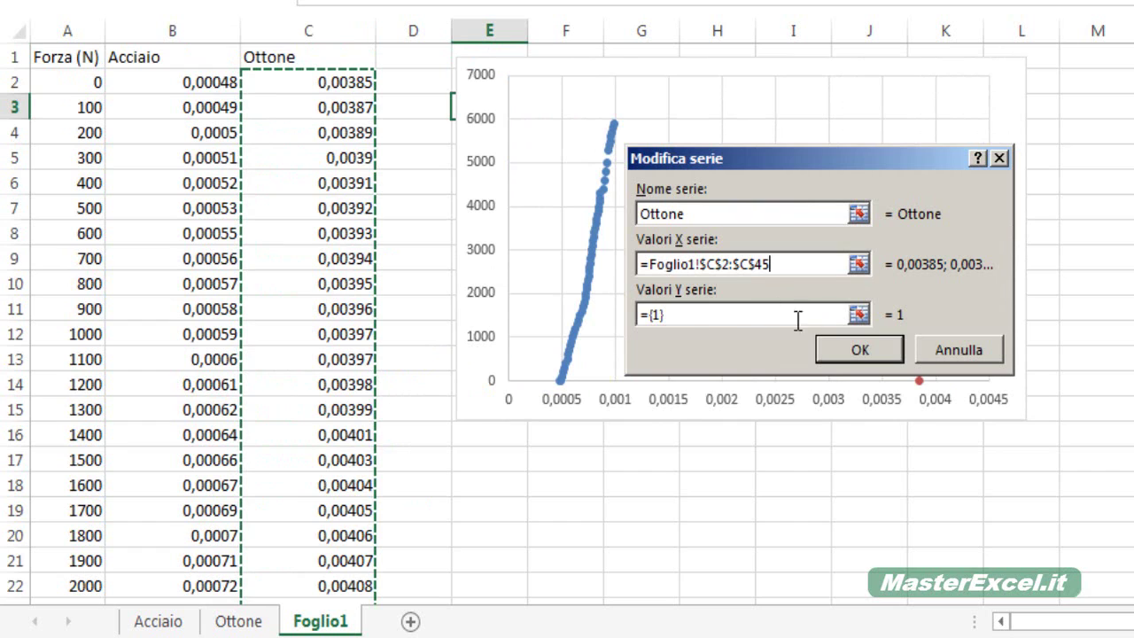
Use the Forza column A as Ottone's Y values and apply the two-series data source
left_click(693, 315)
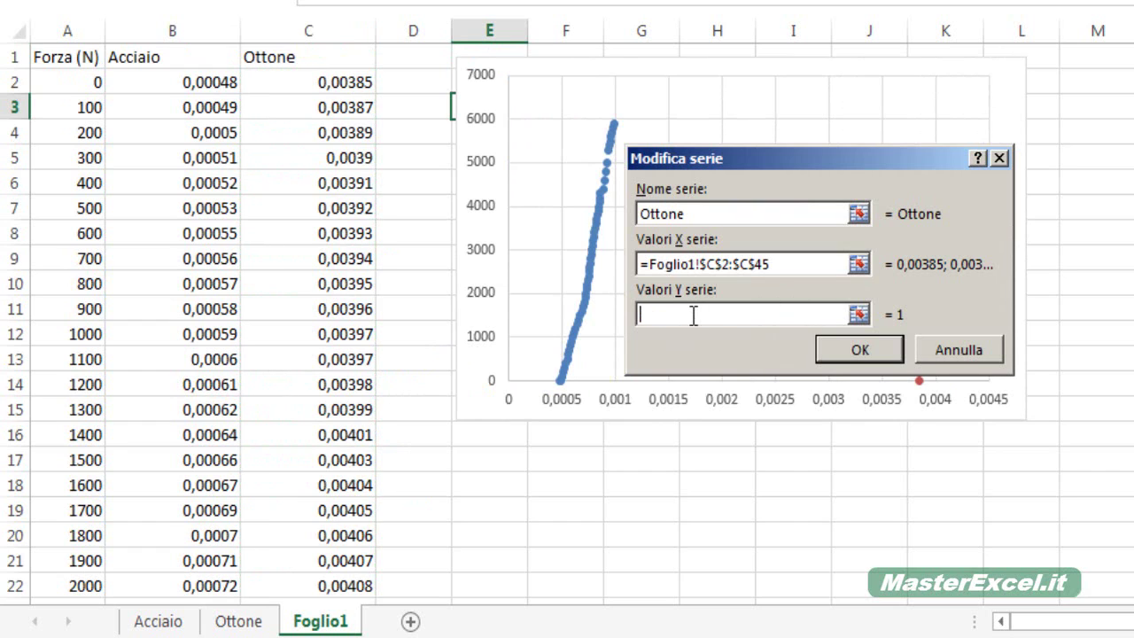
left_click(858, 313)
left_click(84, 34)
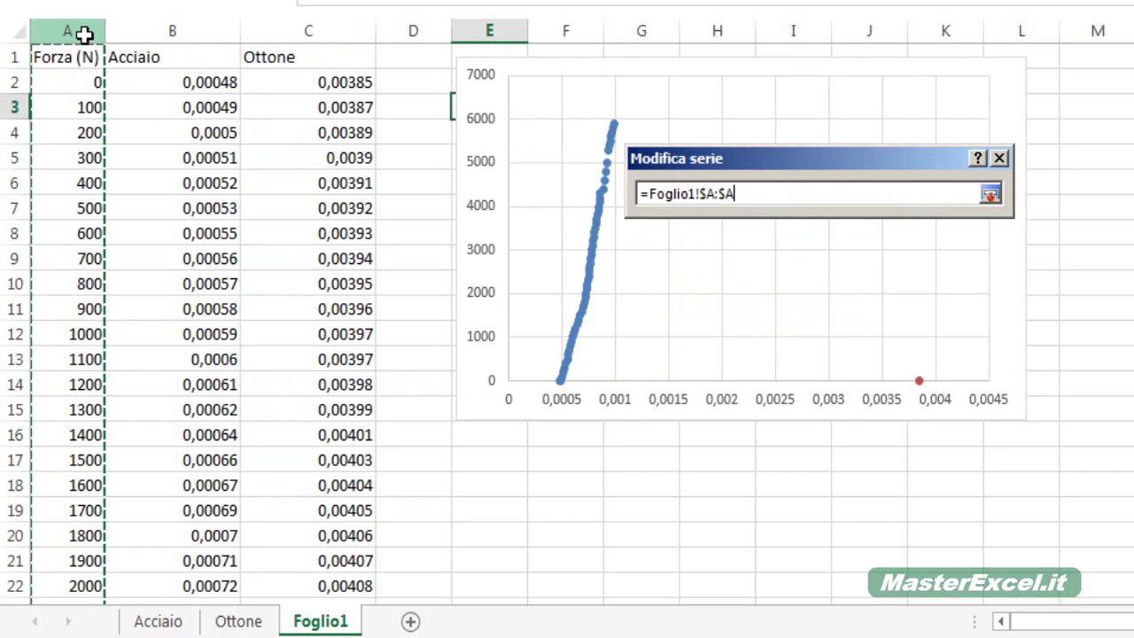
key("Return")
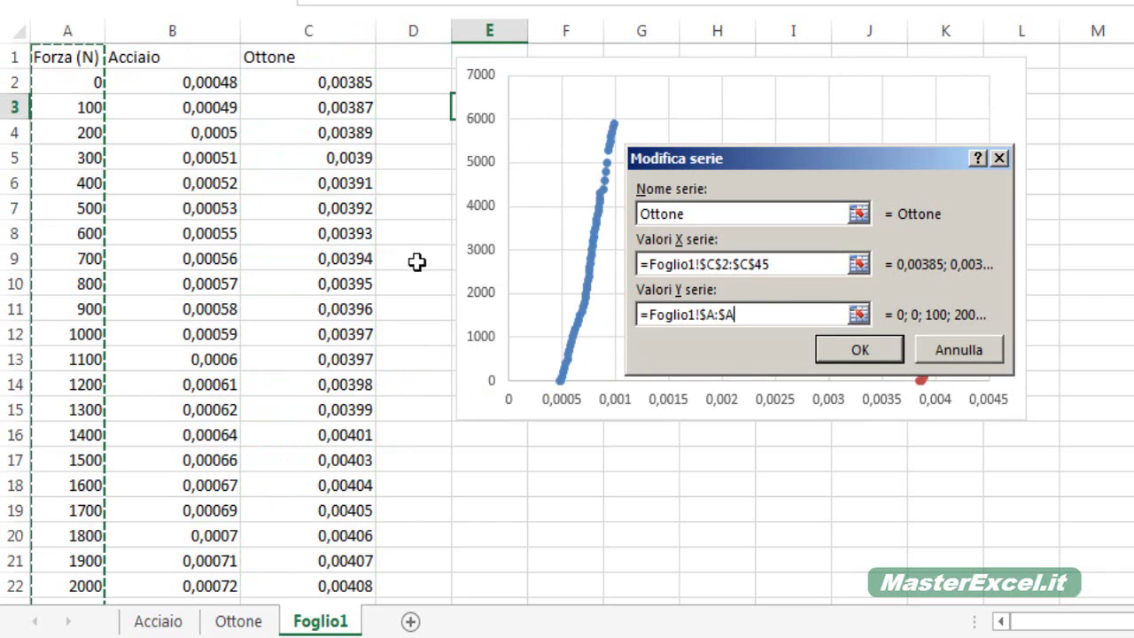
left_click_drag(750, 315, 640, 315)
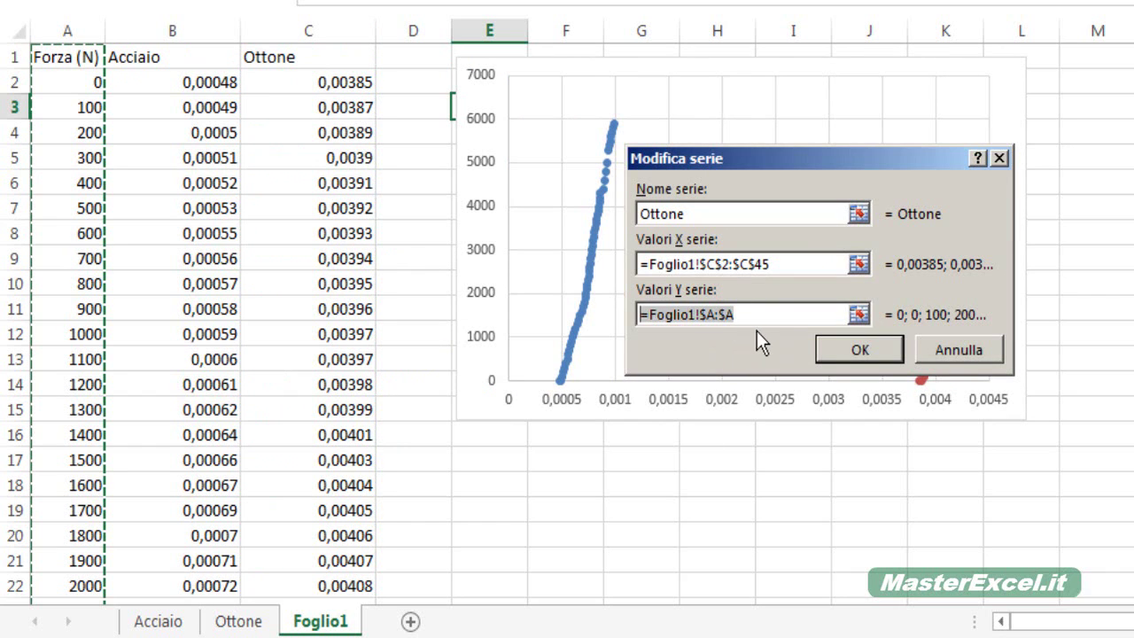
left_click(853, 355)
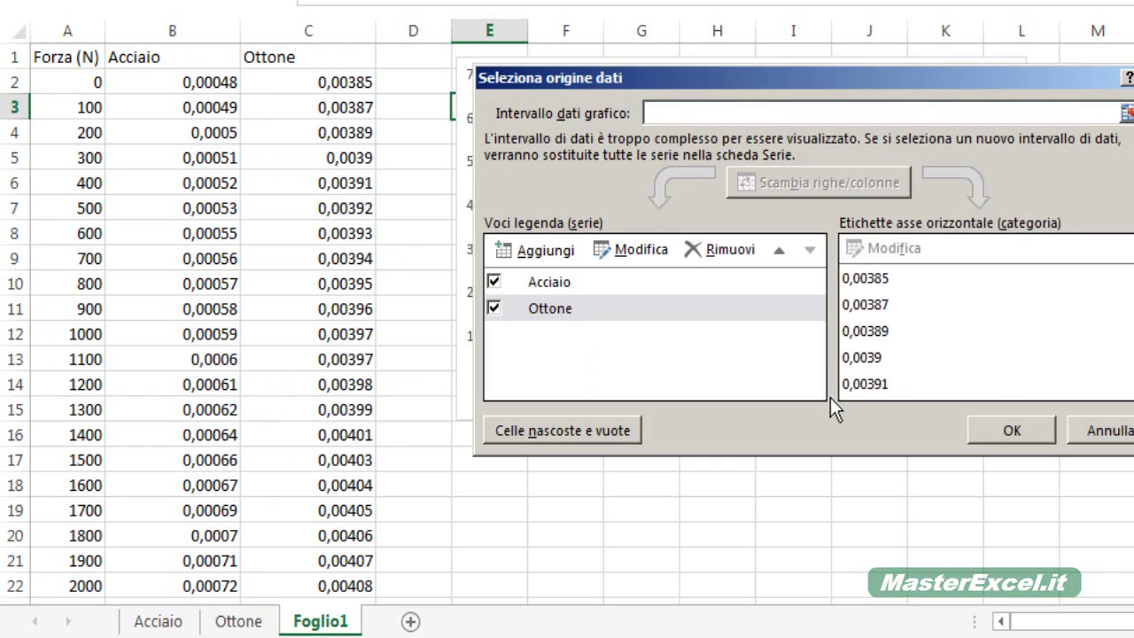
left_click(995, 423)
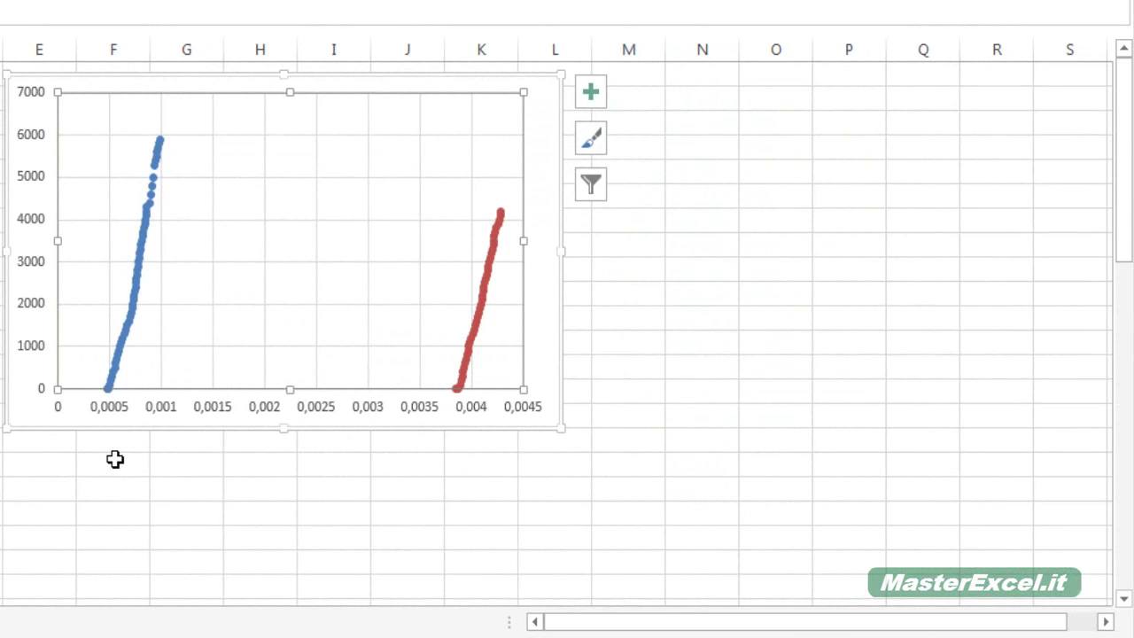
Add axis titles, a chart title and a legend to the scatter chart
left_click(591, 91)
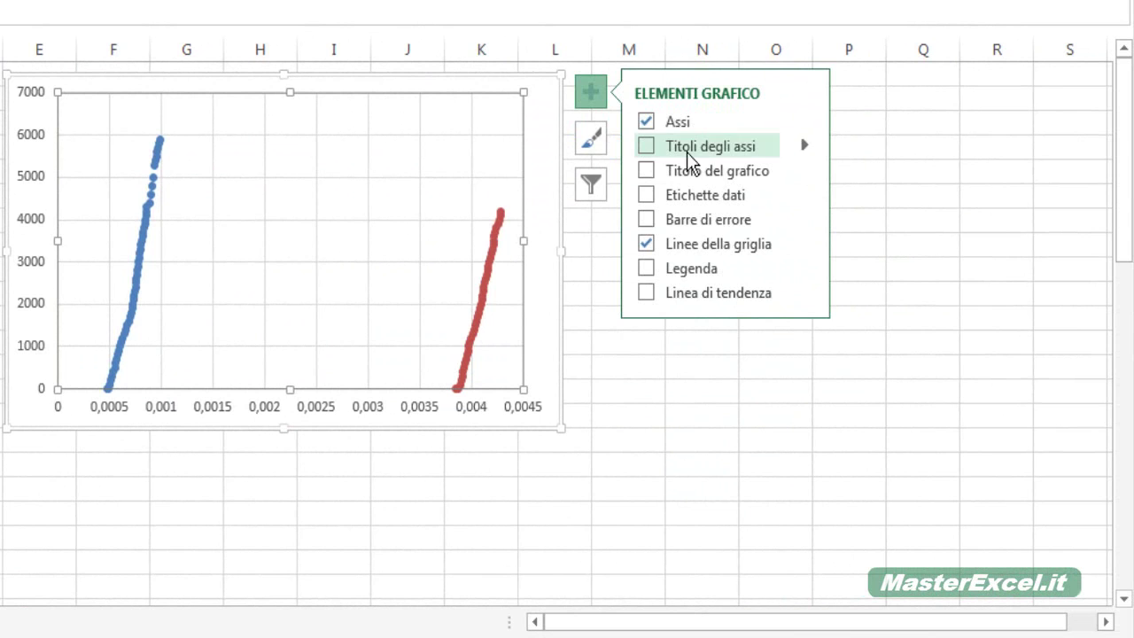
left_click(684, 148)
left_click(669, 171)
left_click(671, 267)
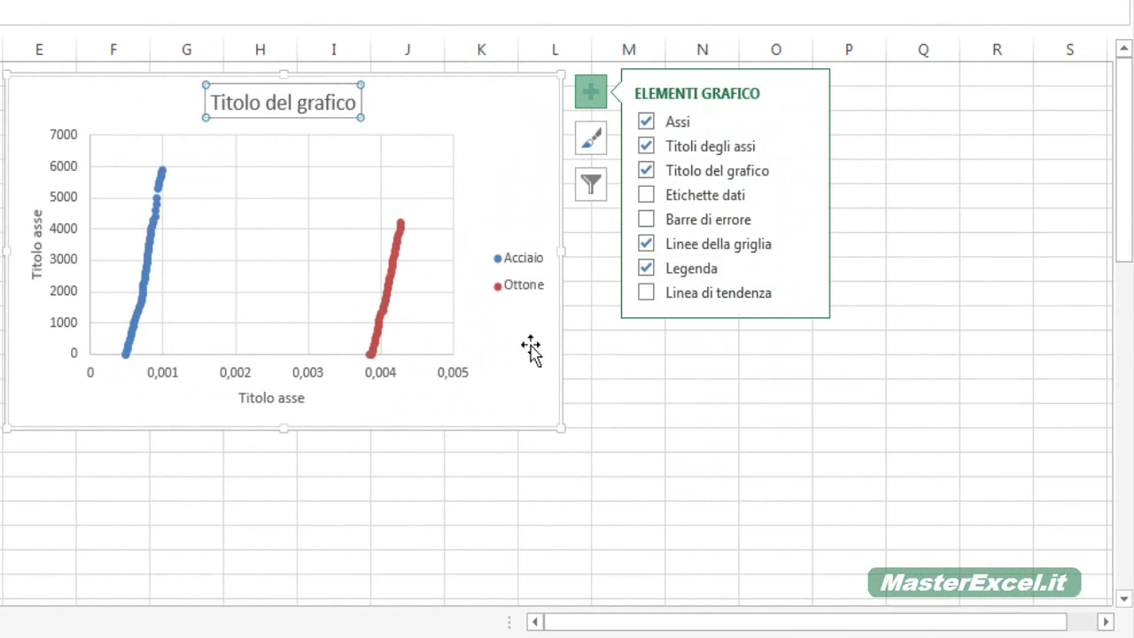
double_click(406, 377)
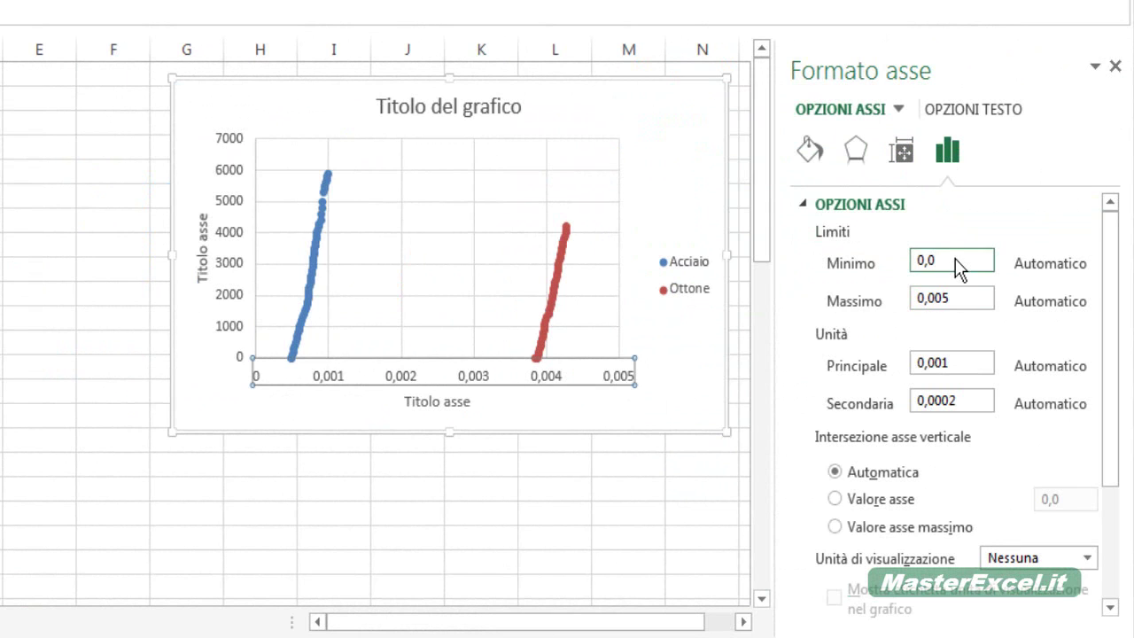
Set the horizontal axis minimum to 0,0004 and maximum to 0,0045
type("004")
key("Return")
left_click(962, 302)
key("BackSpace")
key("Return")
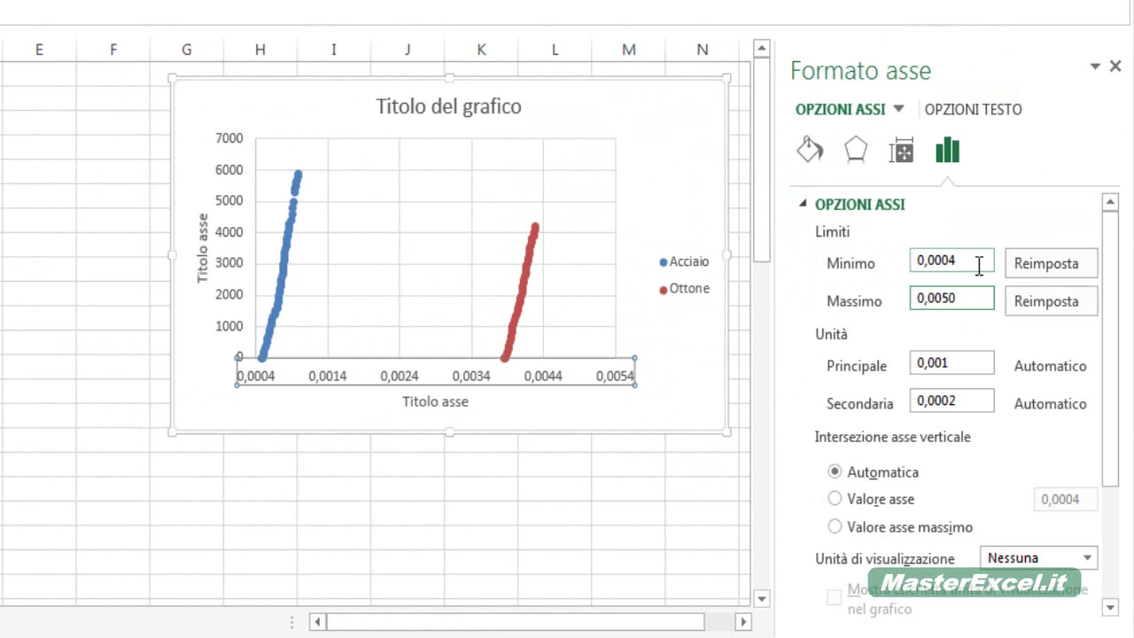
left_click(965, 298)
key("BackSpace")
key("BackSpace")
type("48")
key("Return")
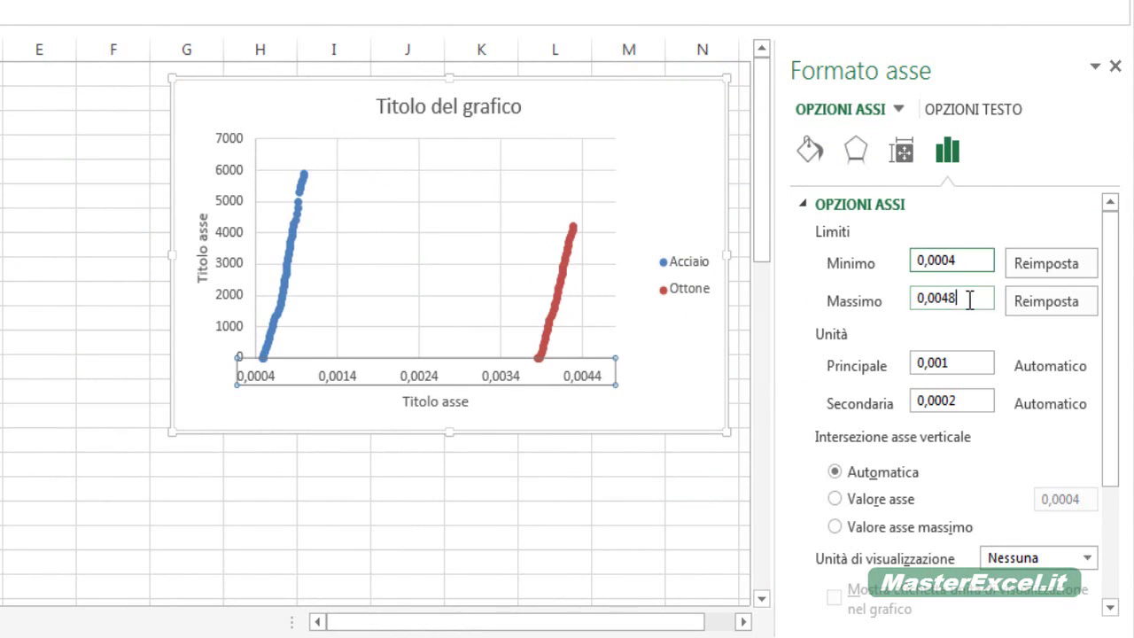
left_click(969, 296)
key("BackSpace")
type("5")
key("Return")
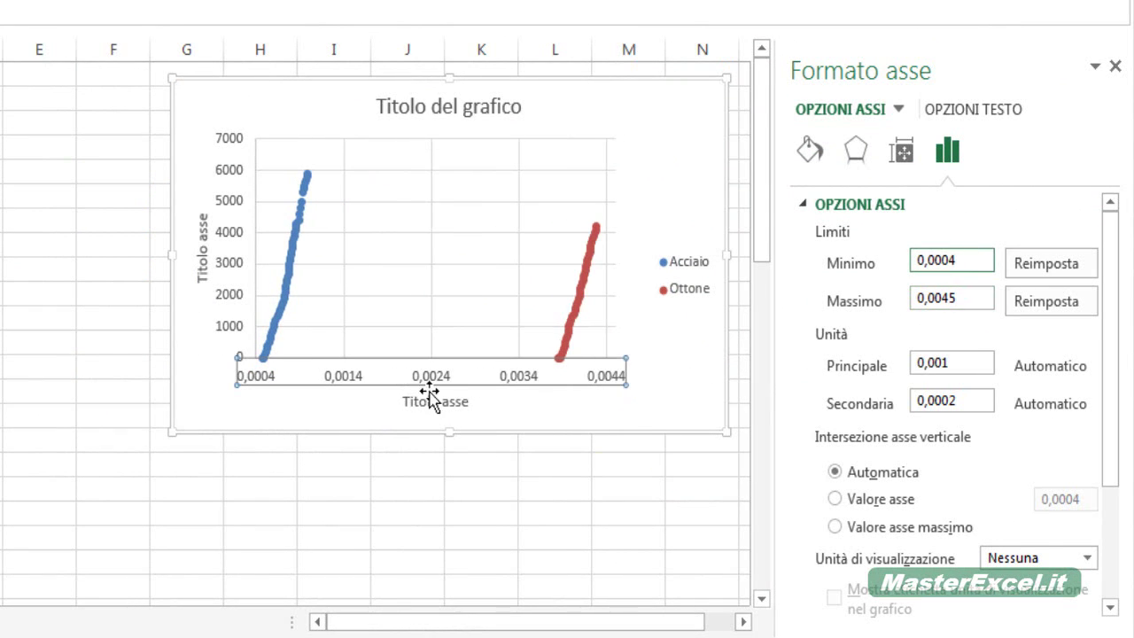
triple_click(432, 400)
Label the horizontal axis 'Comparatore (m)' and the vertical axis 'Forza (N)'
type("Comparatore (m)")
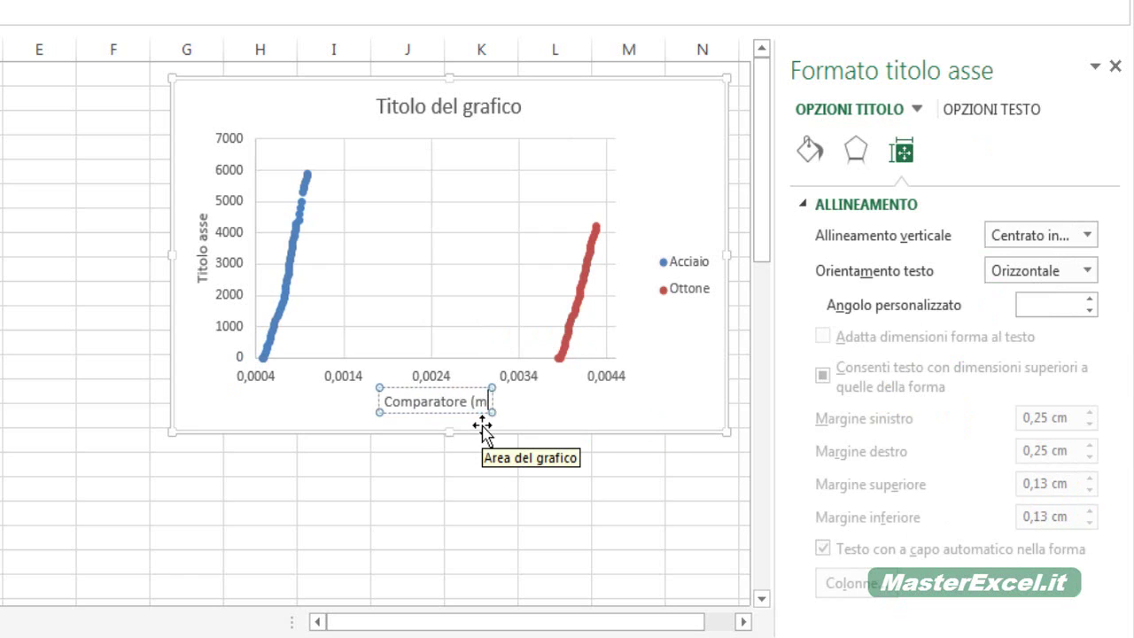
triple_click(203, 248)
type("Forze (N)")
Title the chart 'Modulo di Young' and shift it slightly left
triple_click(404, 108)
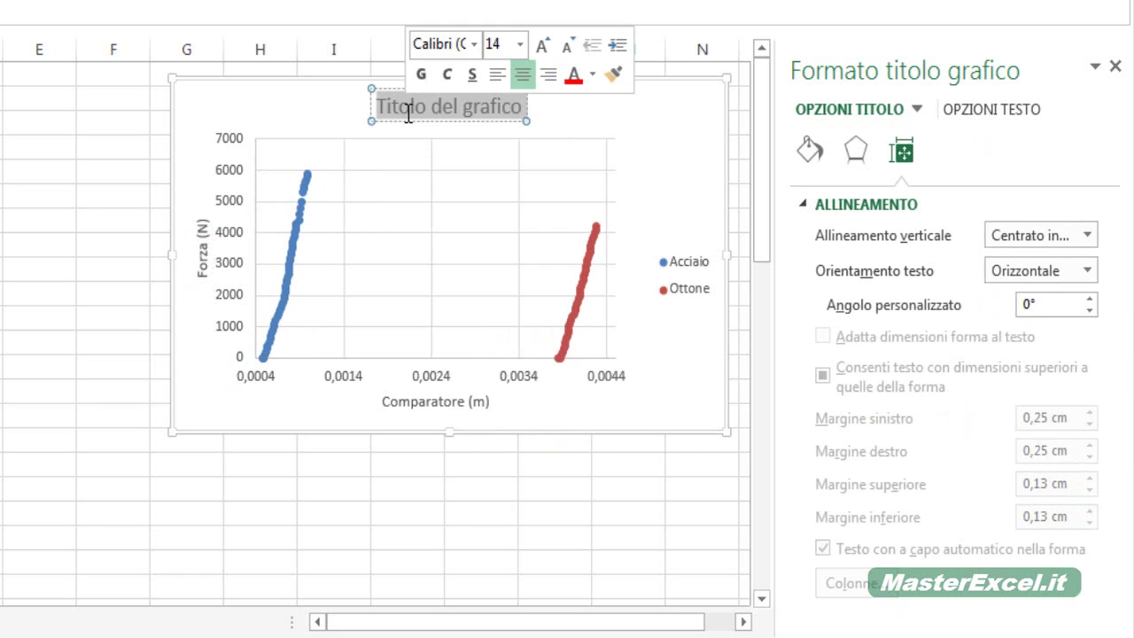
type("Modulo di Young")
left_click_drag(679, 102, 641, 108)
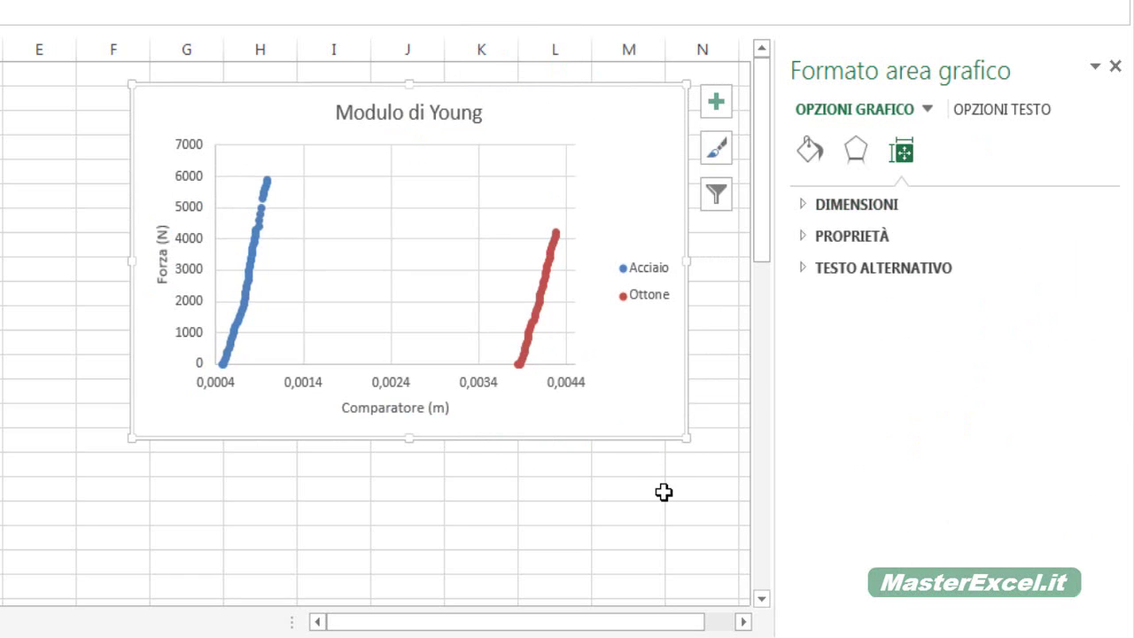